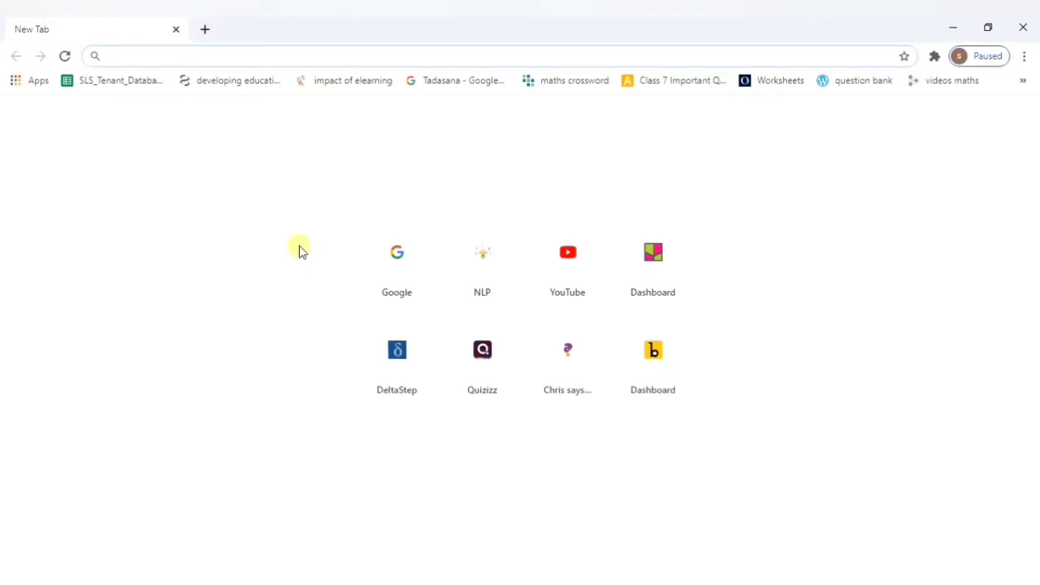
# Go to geogebra.org and sign in with the existing Google account
pyautogui.write('geogebra.org')
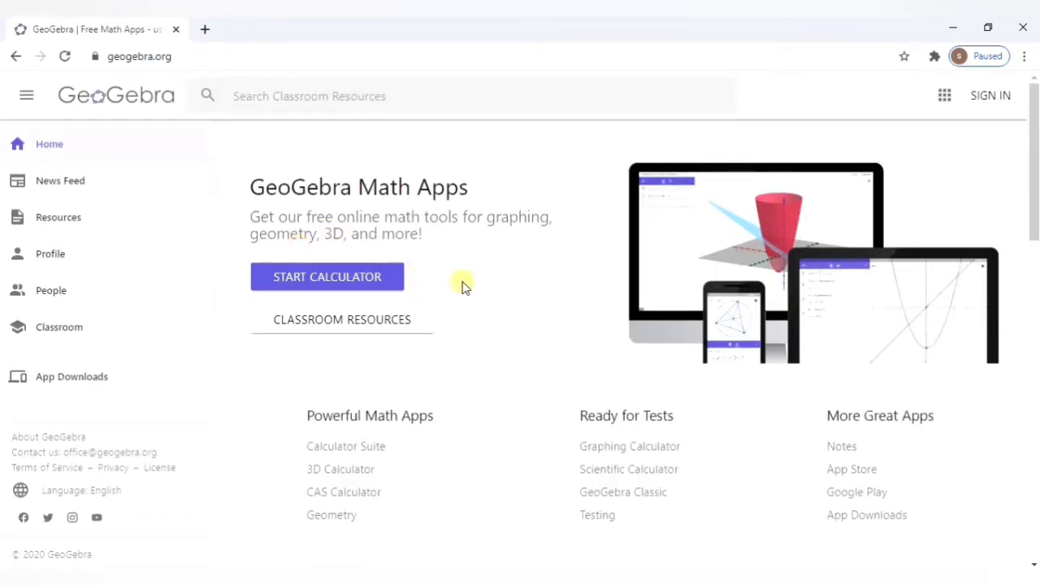
pyautogui.click(985, 97)
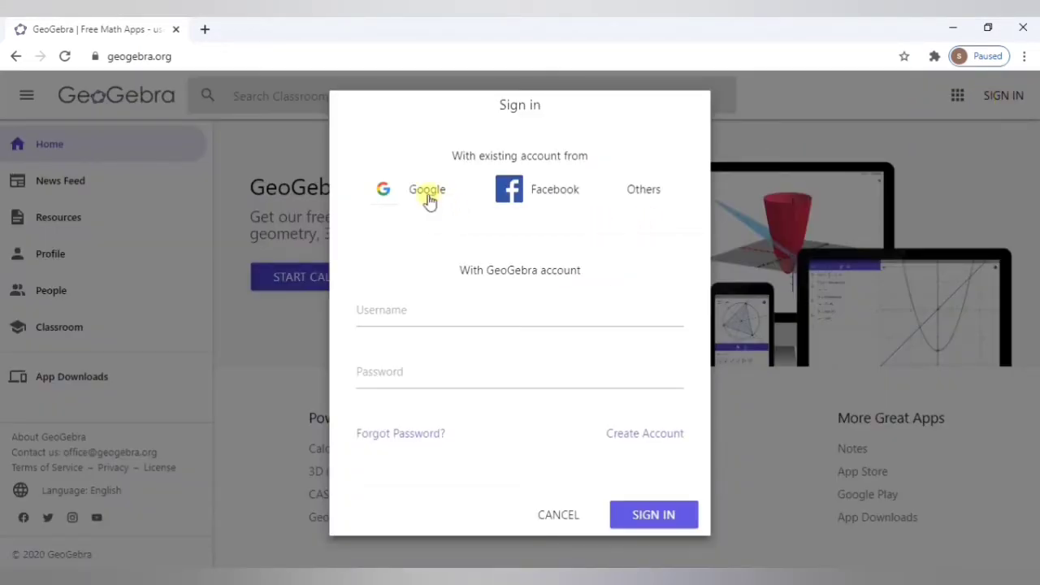
pyautogui.click(427, 192)
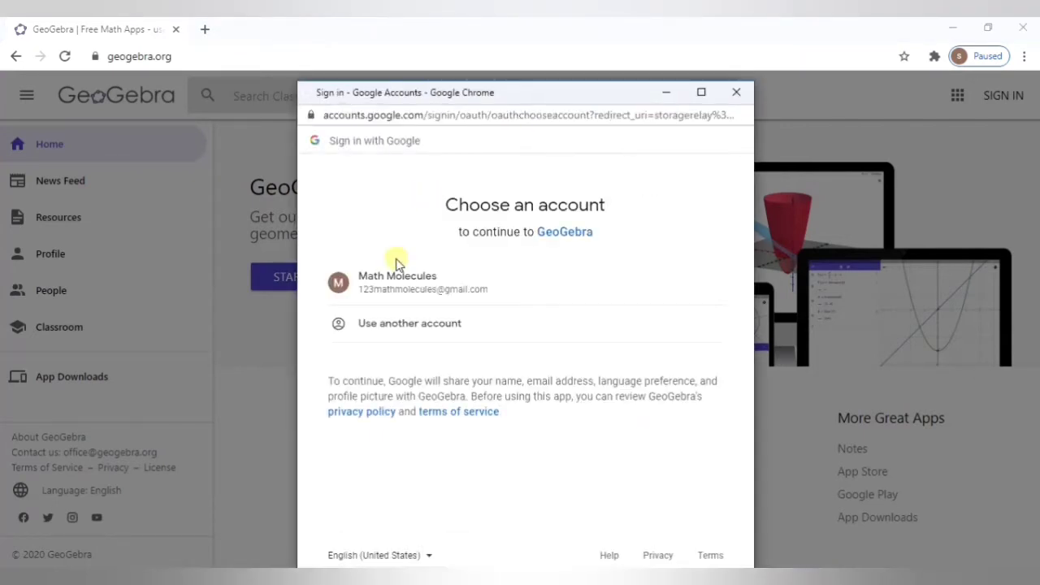
pyautogui.click(395, 282)
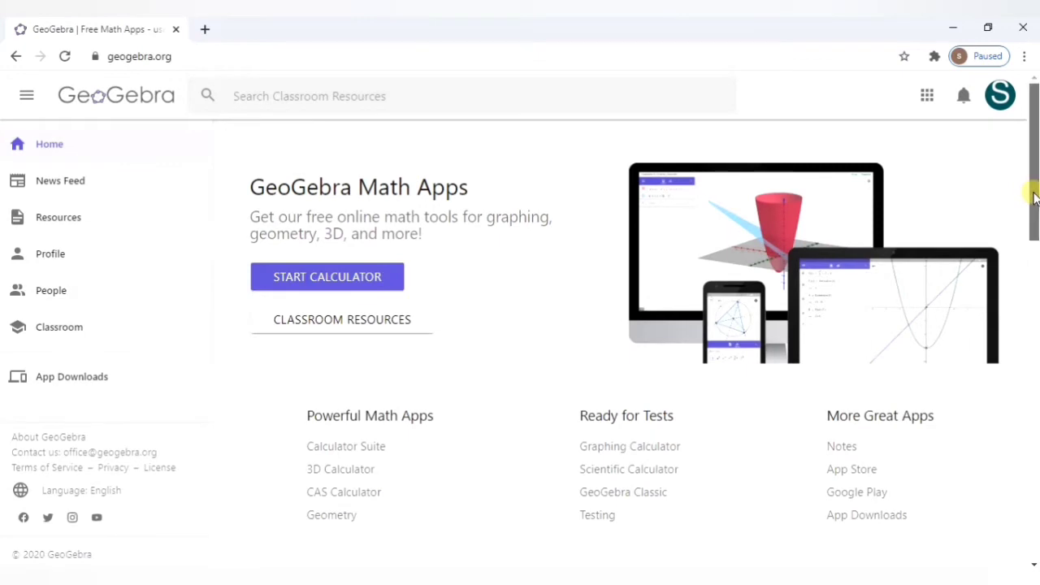
# Scroll through the geogebra.org home page and launch GeoGebra Classic from the apps menu
pyautogui.moveTo(1034, 199); pyautogui.dragTo(1034, 172)
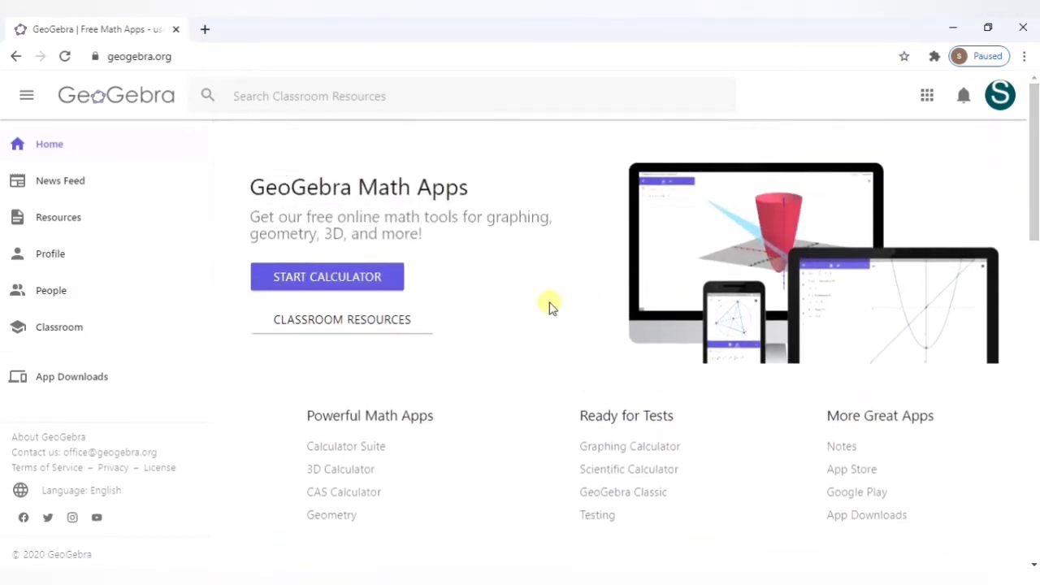
pyautogui.scroll(-10, 549, 306)
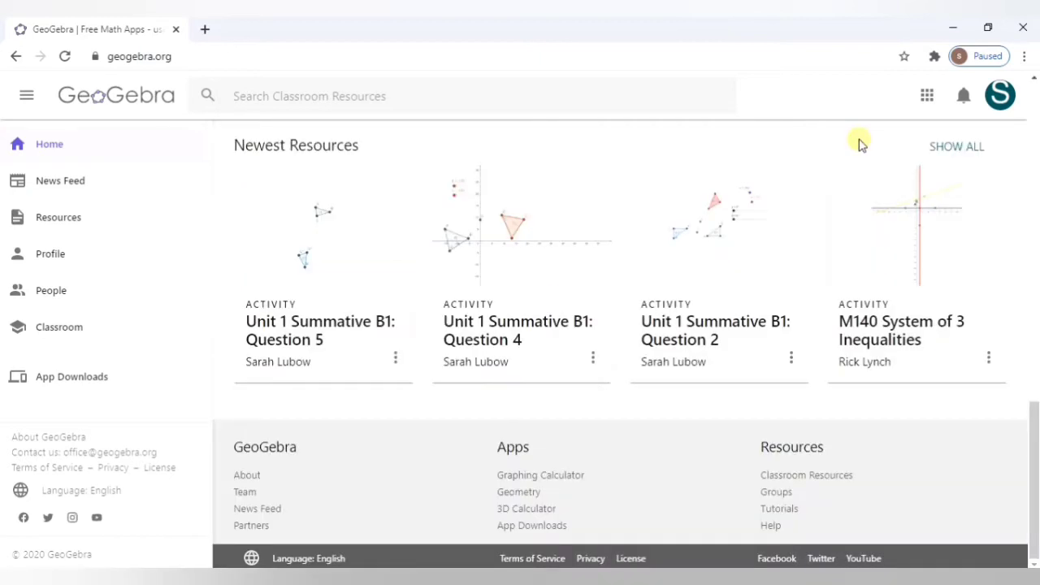
pyautogui.click(928, 98)
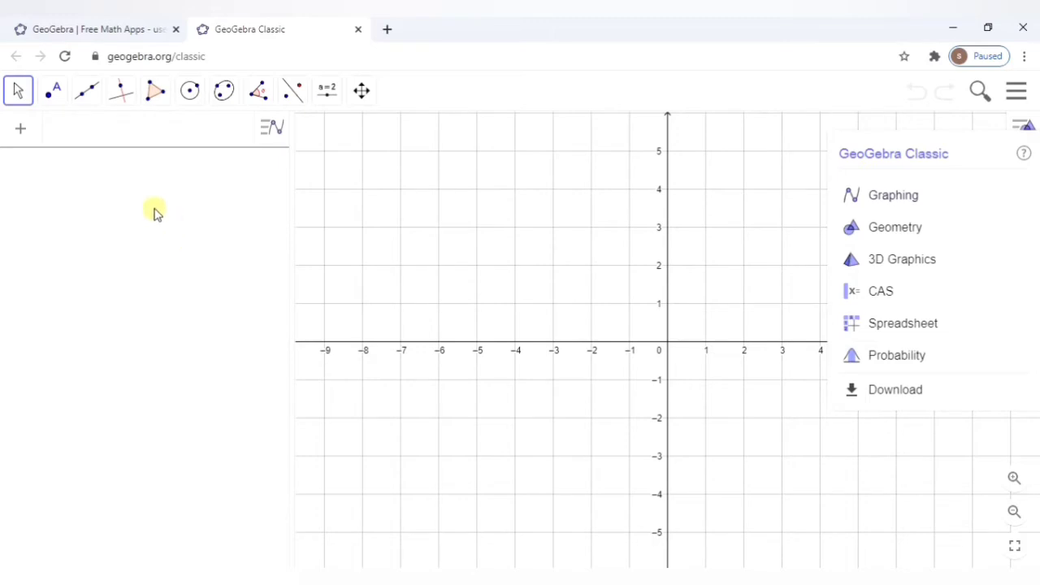
# Place free point A at about (-3.94, 4.24) on the graph
pyautogui.click(54, 96)
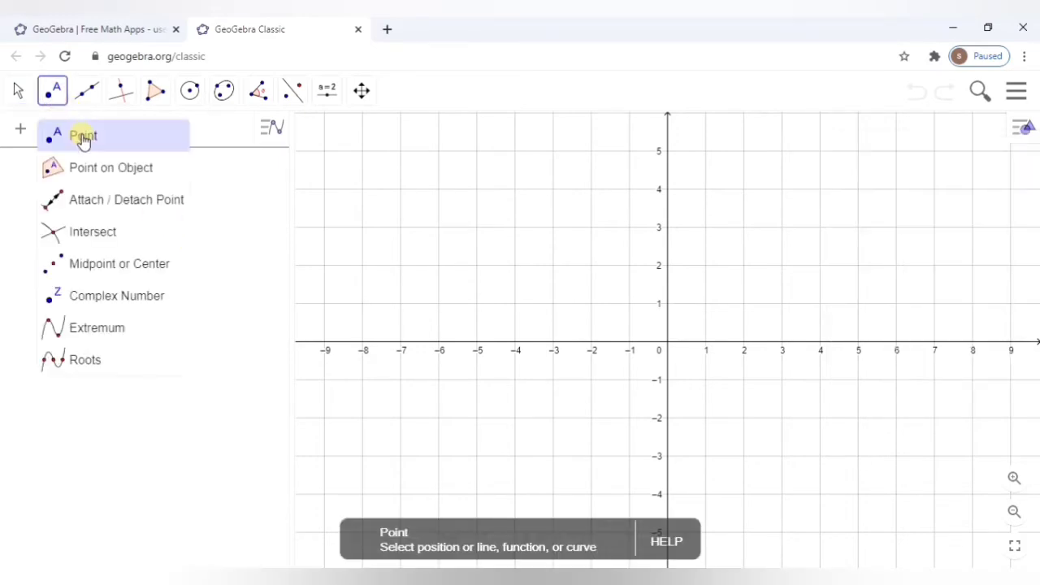
pyautogui.click(82, 136)
pyautogui.click(518, 179)
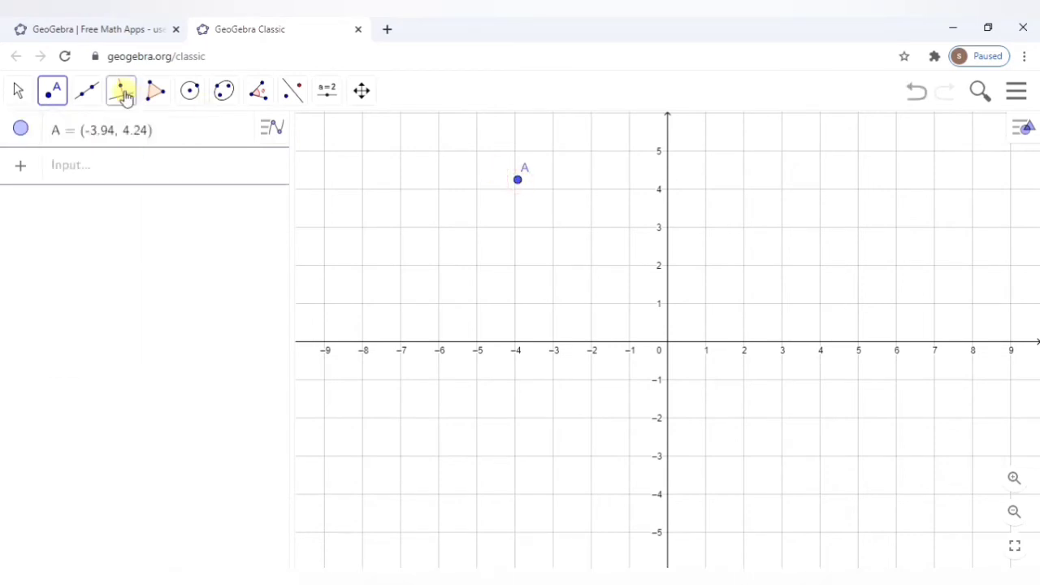
# Draw line f through new points B and C, giving −0.74x + 7.6y = 23.36
pyautogui.click(86, 91)
pyautogui.click(120, 91)
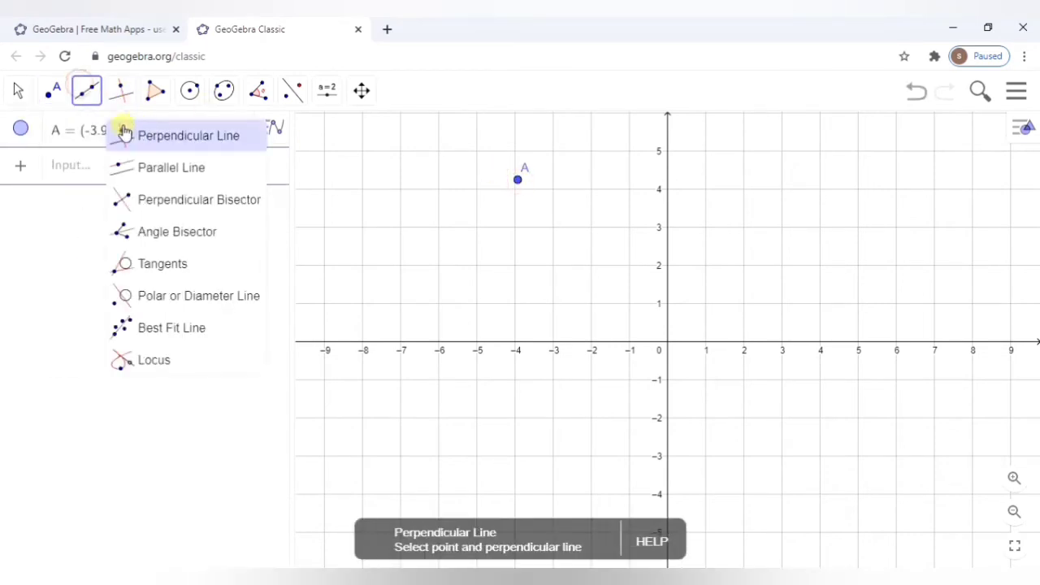
pyautogui.moveTo(88, 96)
pyautogui.click(106, 140)
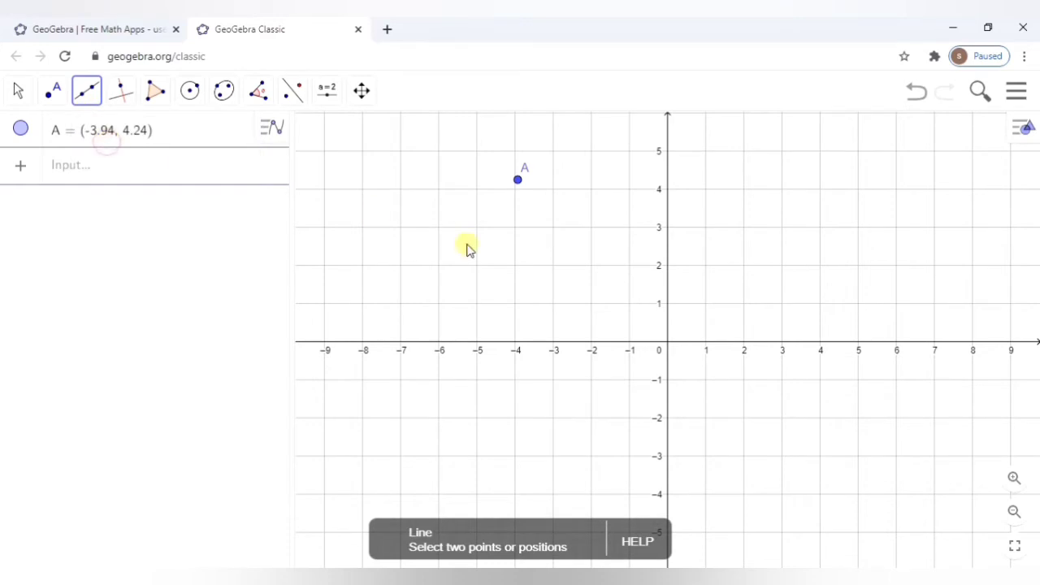
pyautogui.click(467, 243)
pyautogui.click(756, 215)
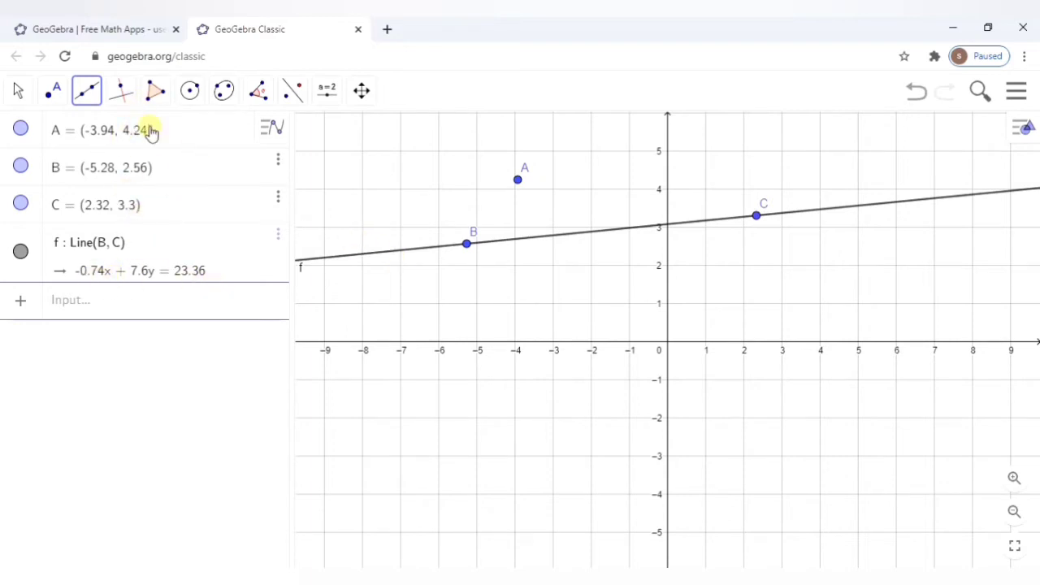
# Draw triangle t1 with vertices D (-1.62, 1.16), E (2.34, -3.08) and F (-6.4, -4.36)
pyautogui.click(153, 96)
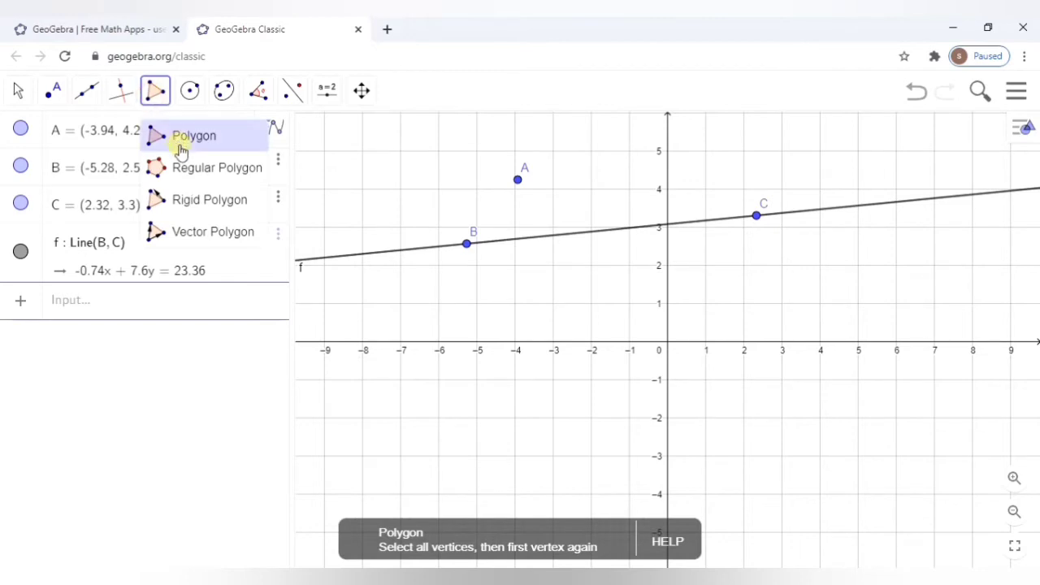
pyautogui.click(181, 139)
pyautogui.click(605, 298)
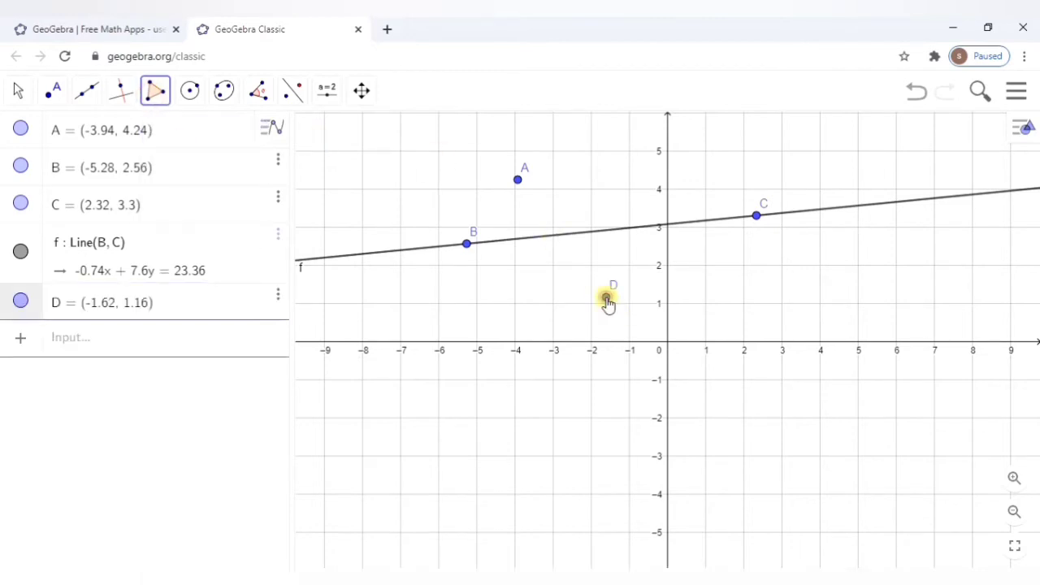
pyautogui.click(757, 461)
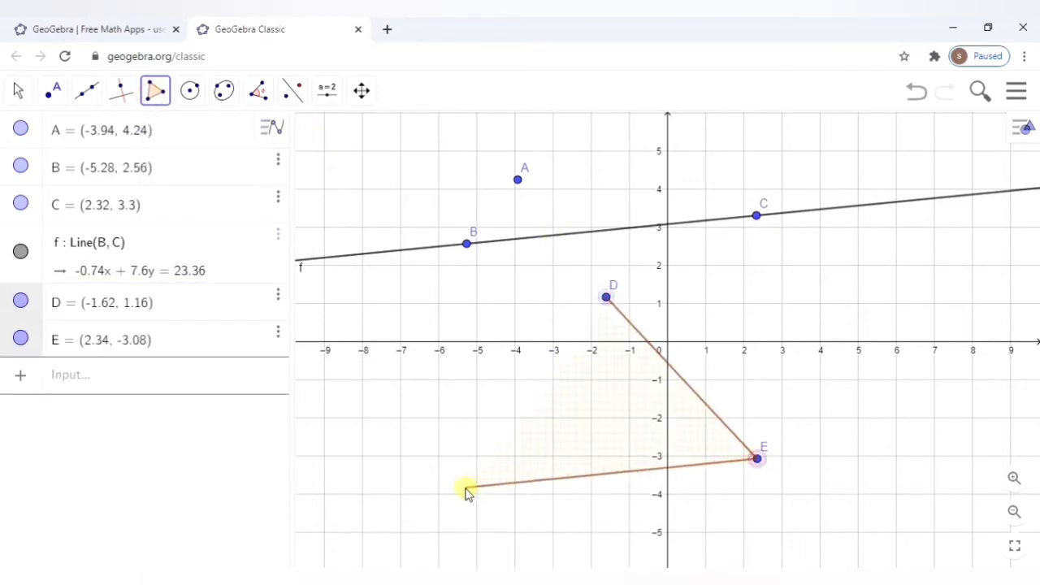
pyautogui.click(424, 508)
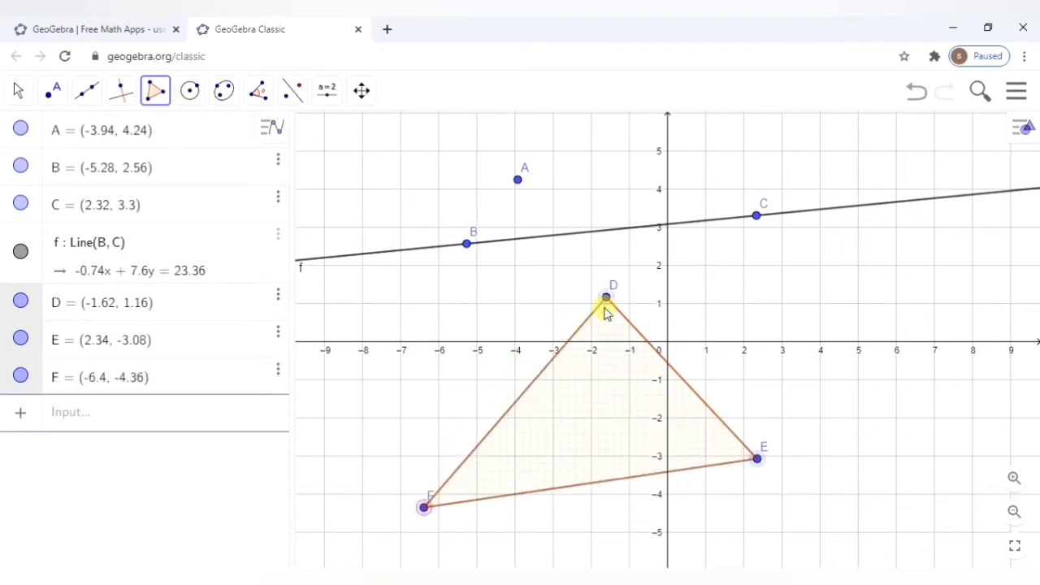
pyautogui.click(605, 298)
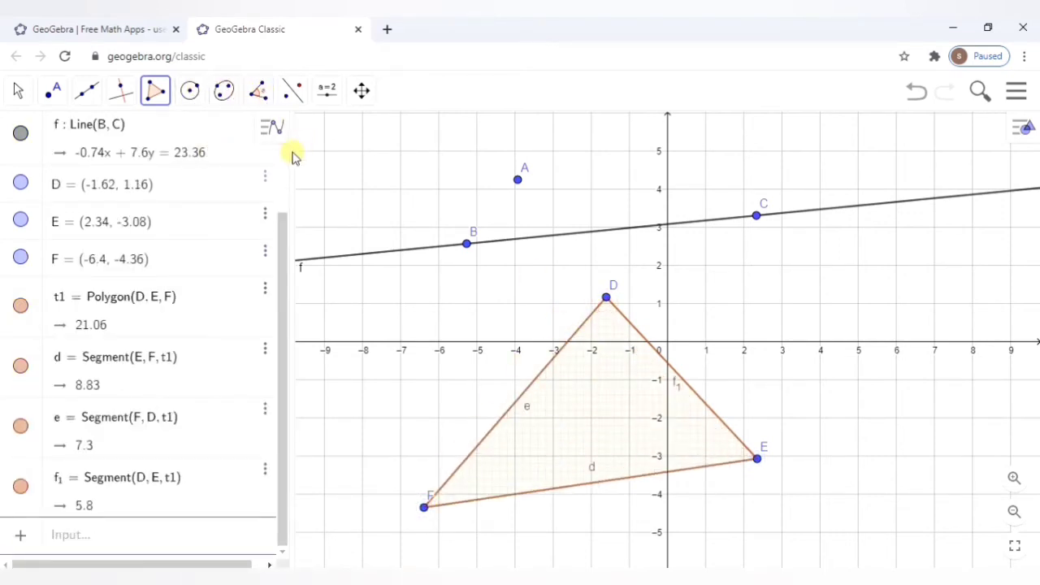
pyautogui.moveTo(285, 241); pyautogui.dragTo(297, 360)
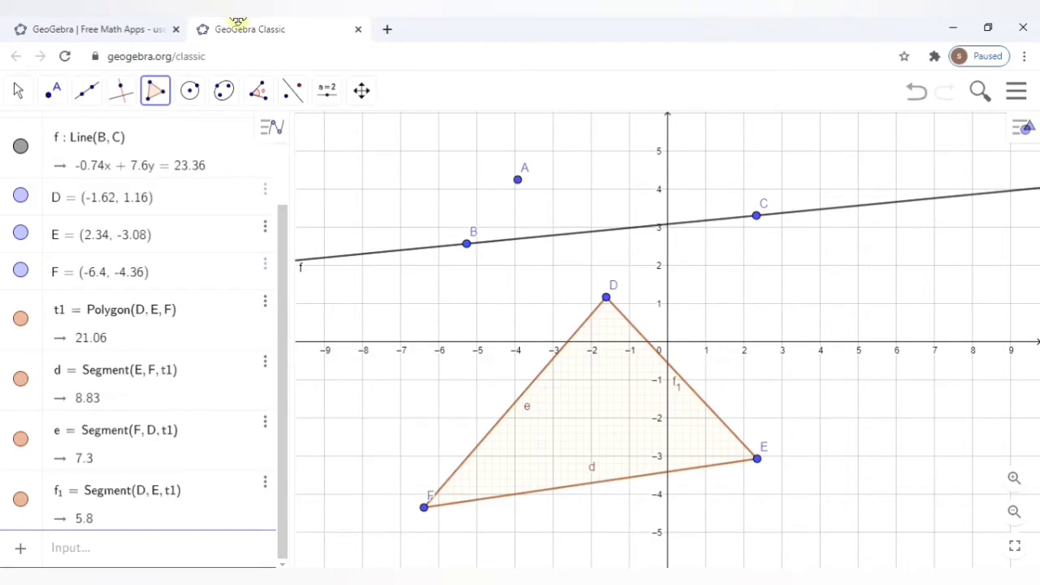
# Switch back to the geogebra.org tab and browse the Classroom Resources activities
pyautogui.click(128, 30)
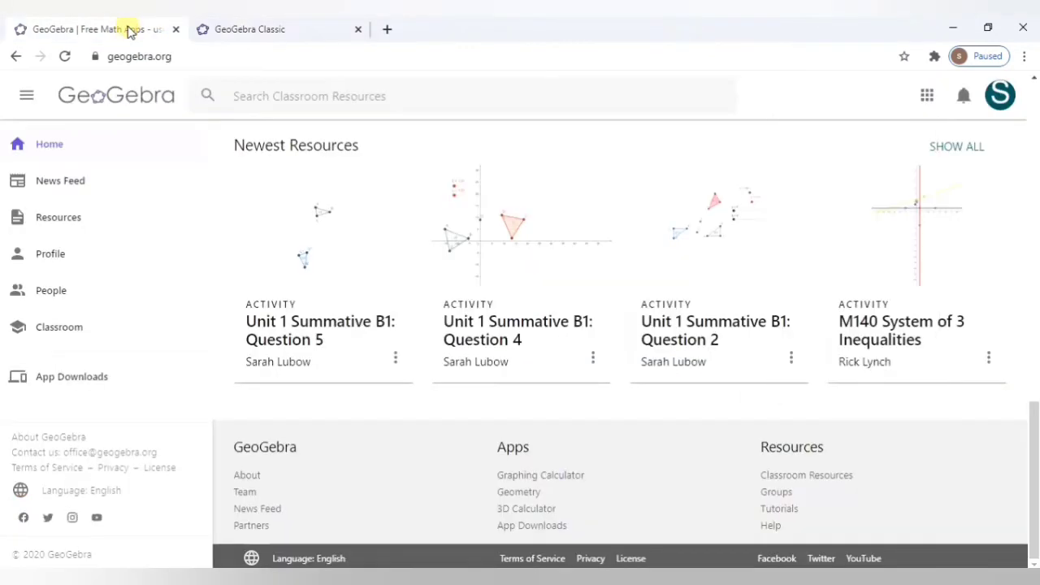
pyautogui.moveTo(1035, 414); pyautogui.dragTo(1032, 93)
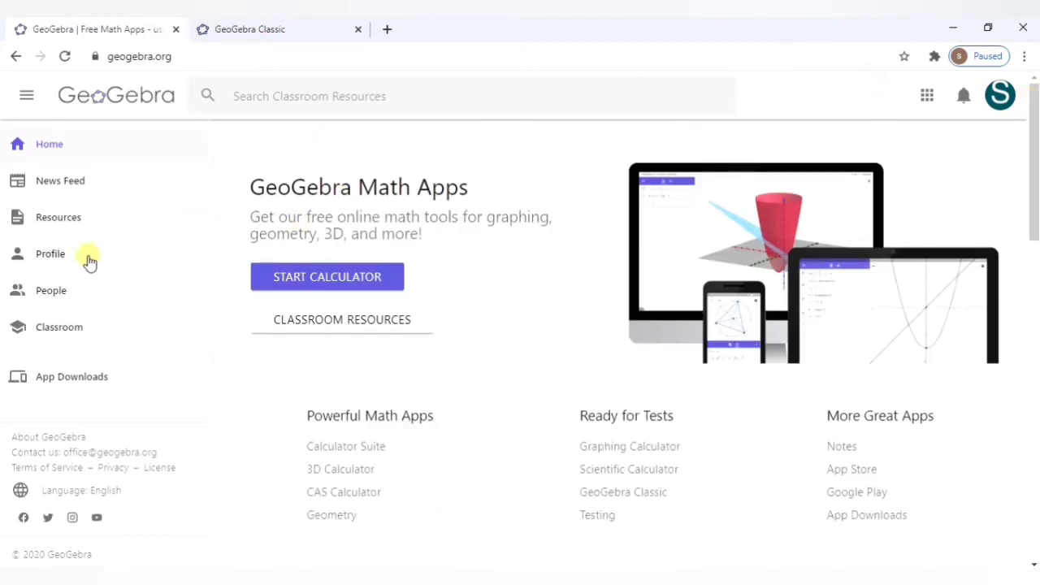
pyautogui.click(78, 223)
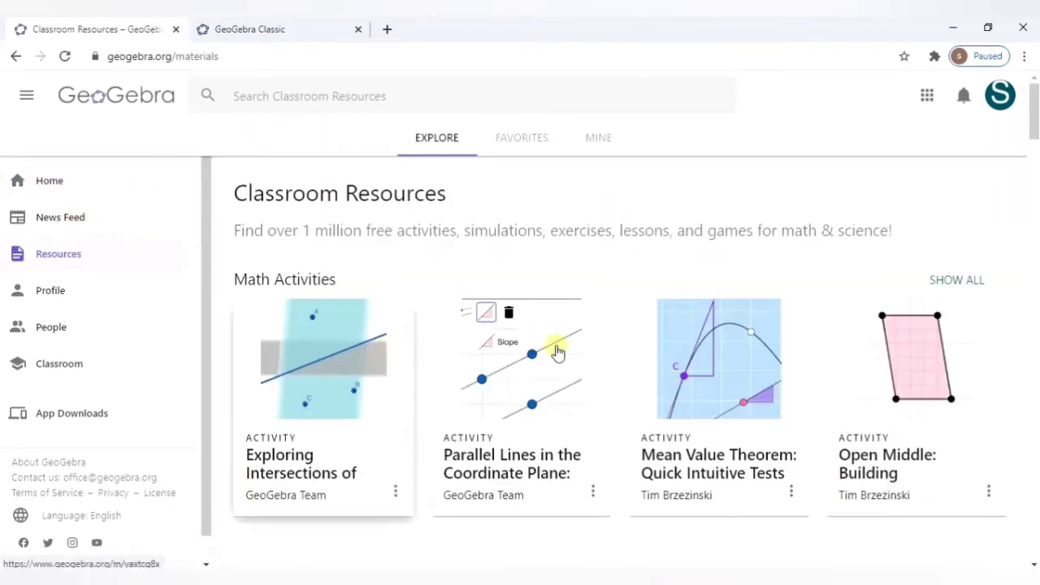
pyautogui.moveTo(1034, 122); pyautogui.dragTo(1034, 163)
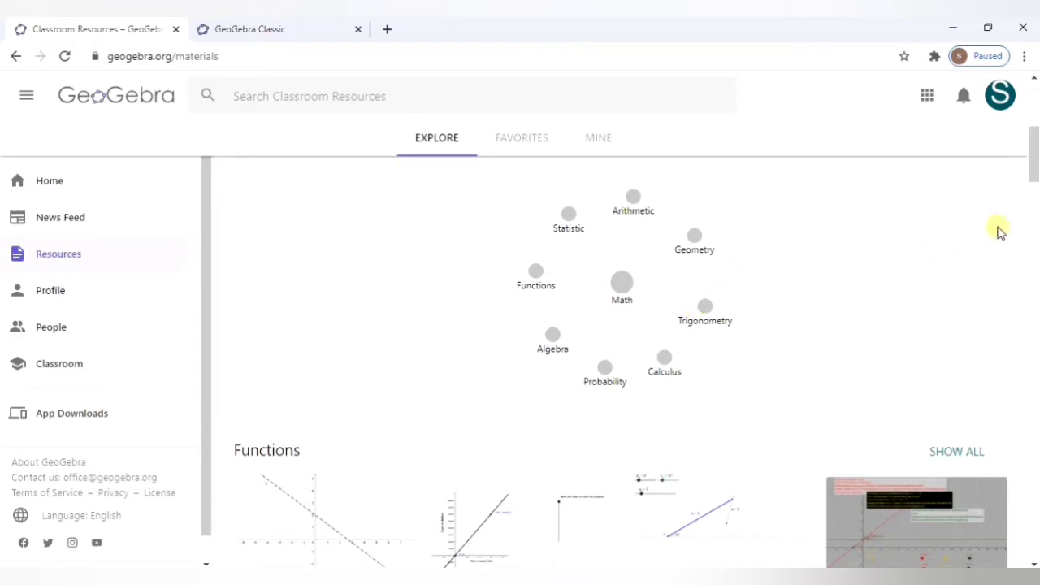
pyautogui.moveTo(1033, 170); pyautogui.dragTo(1034, 128)
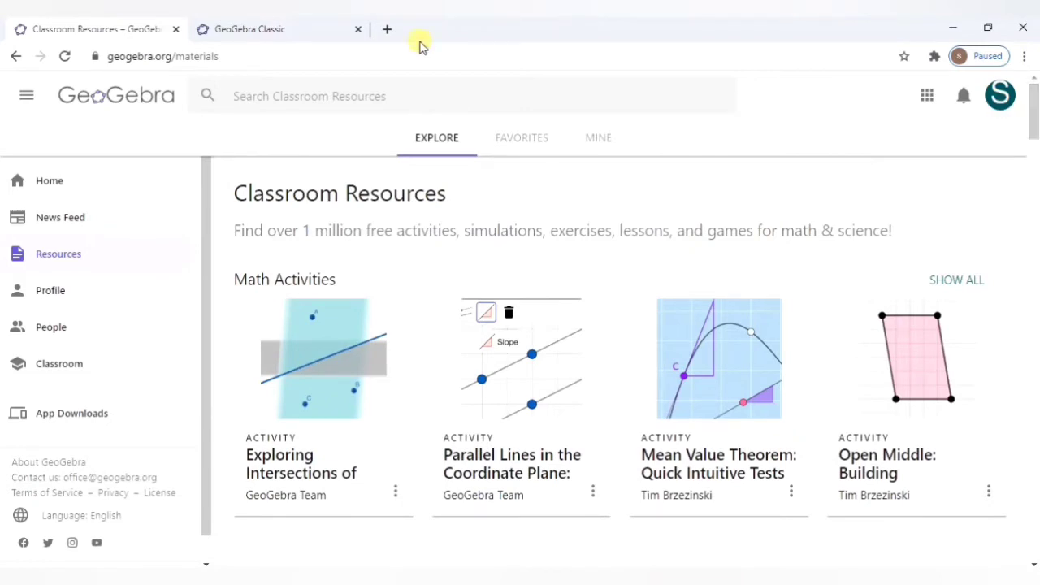
# Filter Classroom Resources to my own materials and open Triangle Properties
pyautogui.click(275, 35)
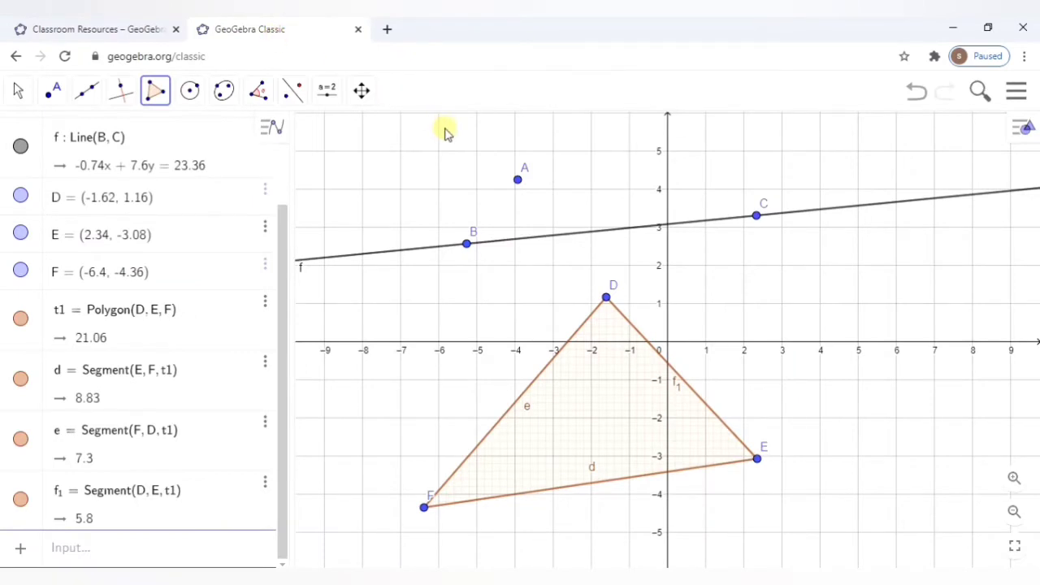
pyautogui.click(126, 31)
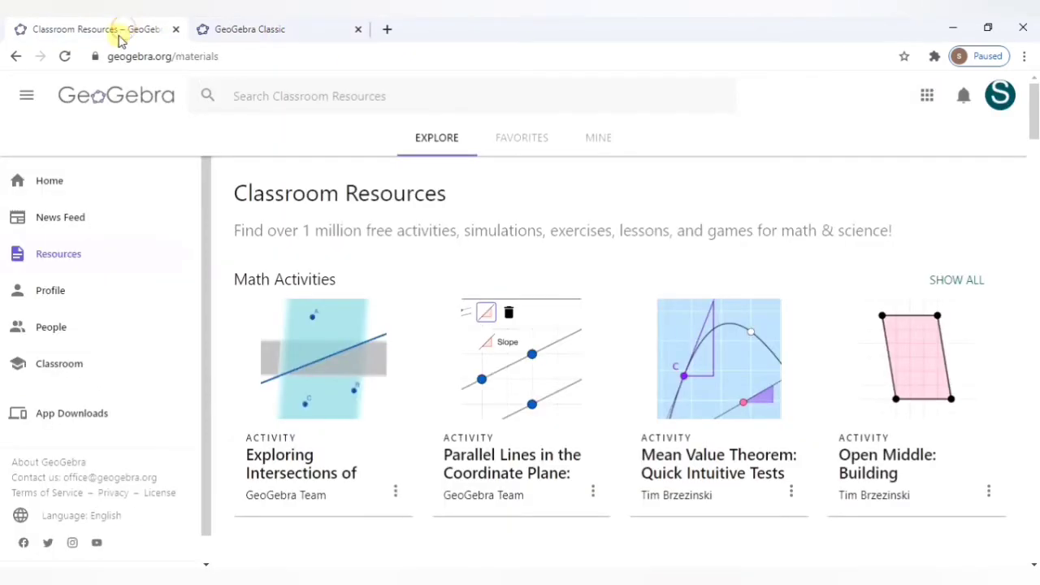
pyautogui.moveTo(1032, 132)
pyautogui.mouseDown()
pyautogui.moveTo(1033, 194)
pyautogui.moveTo(1033, 113)
pyautogui.mouseUp()
pyautogui.click(598, 138)
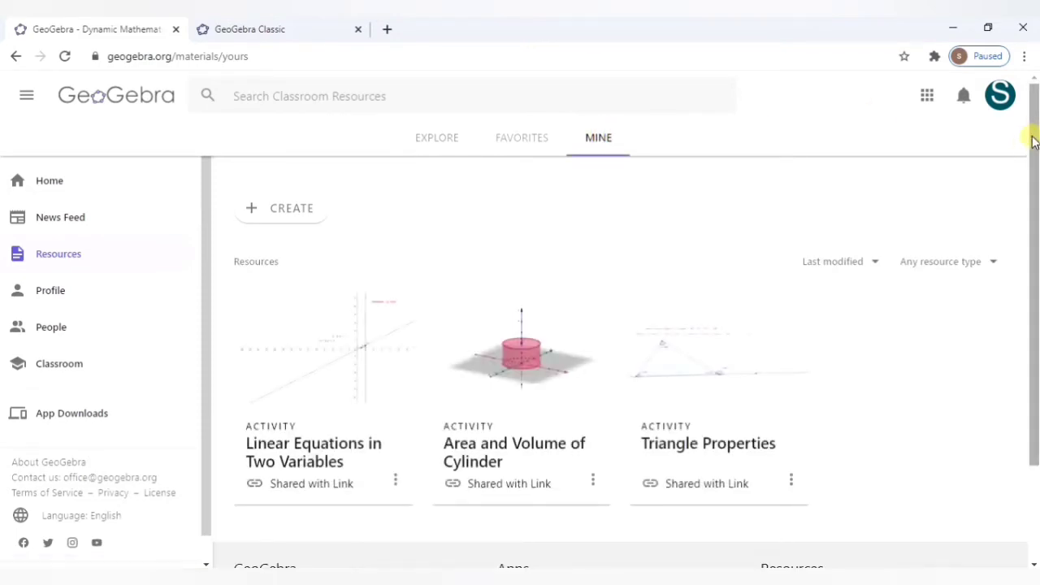
pyautogui.moveTo(1033, 135); pyautogui.dragTo(1033, 175)
pyautogui.click(683, 323)
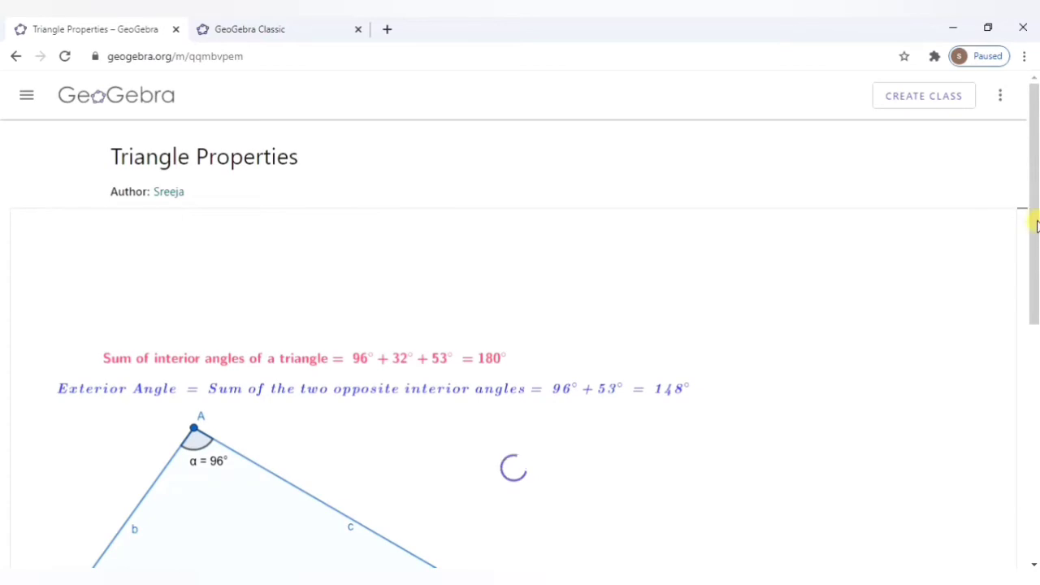
# Drag vertices A and C for angles 15°, 151°, 14° and exterior 29°, then shift the Exterior Angle text
pyautogui.moveTo(1034, 225); pyautogui.dragTo(1036, 317)
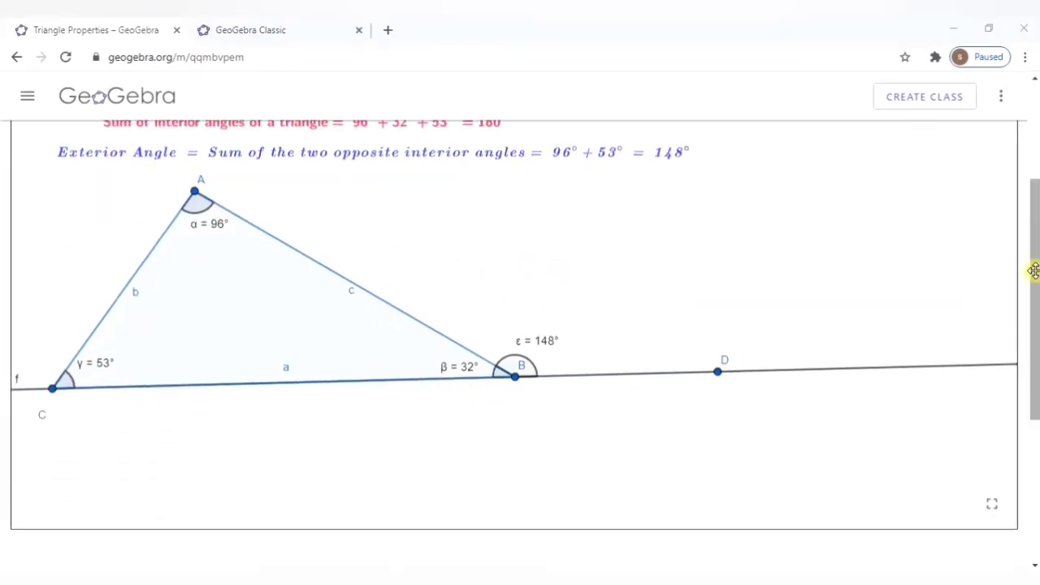
pyautogui.moveTo(1036, 276); pyautogui.dragTo(1033, 225)
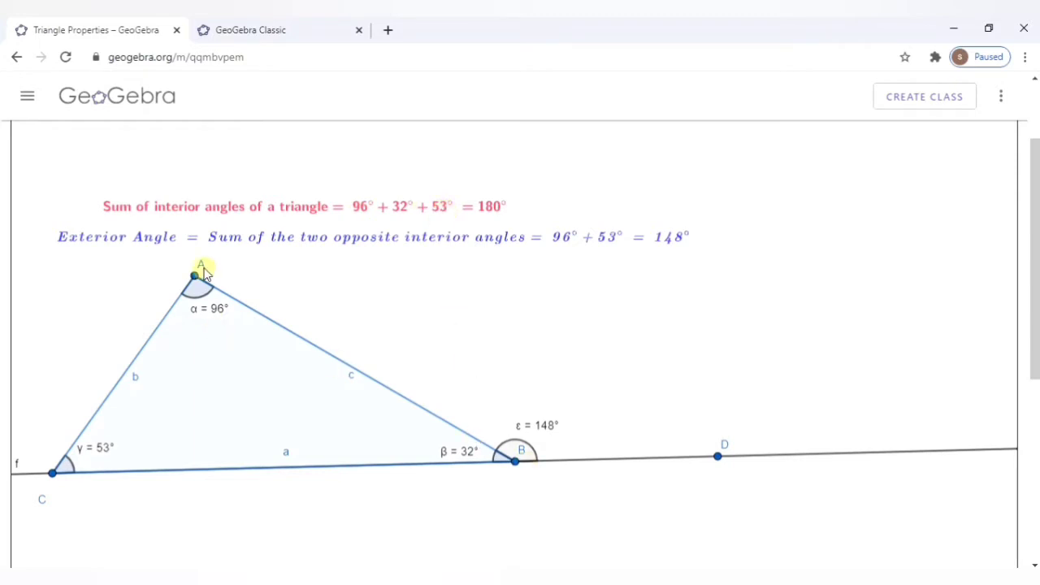
pyautogui.moveTo(195, 278); pyautogui.dragTo(842, 223)
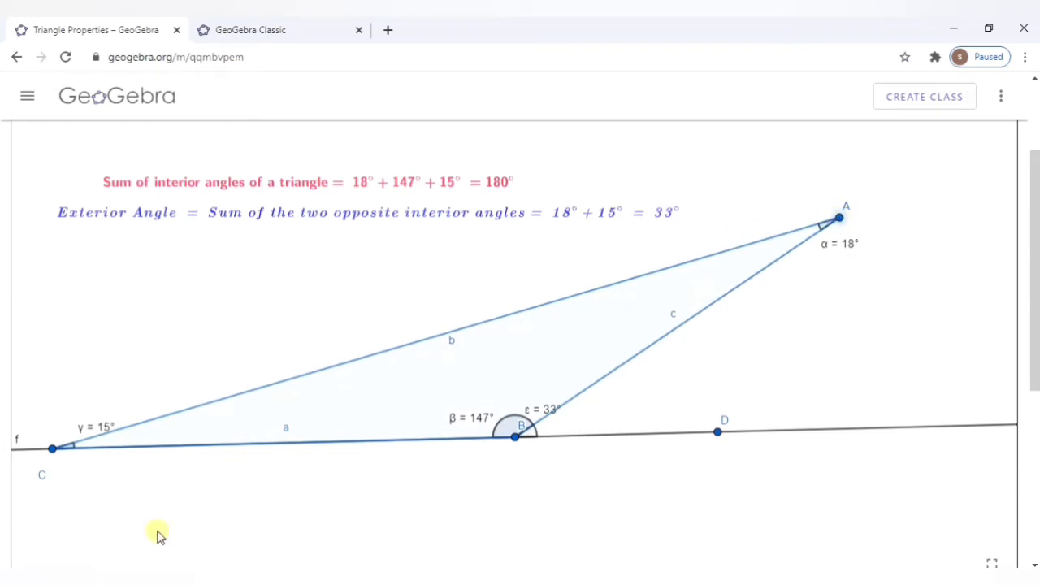
pyautogui.moveTo(52, 453); pyautogui.dragTo(32, 382)
pyautogui.moveTo(43, 429); pyautogui.dragTo(29, 466)
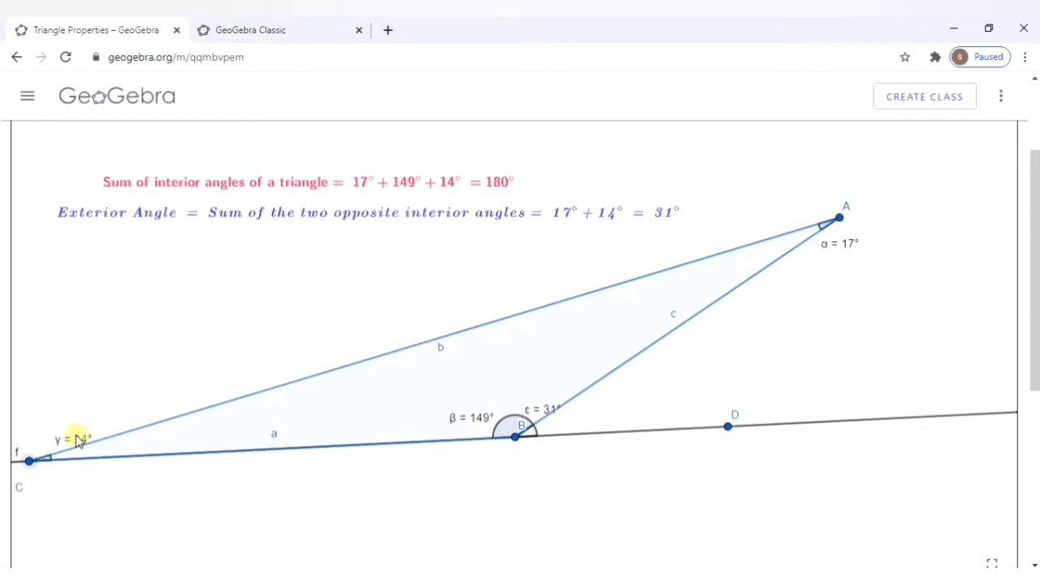
pyautogui.moveTo(30, 462); pyautogui.dragTo(47, 477)
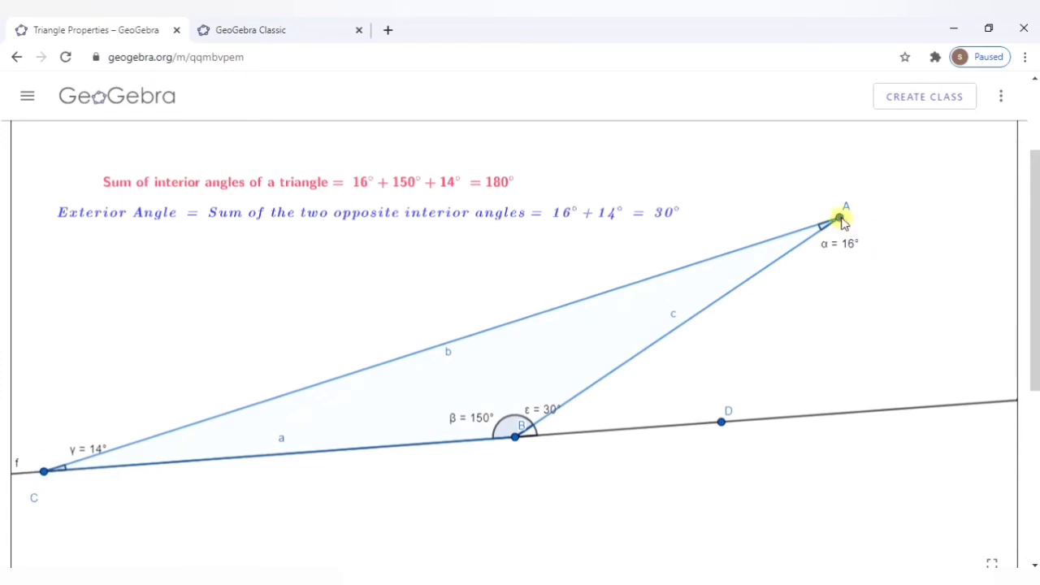
pyautogui.moveTo(841, 219); pyautogui.dragTo(892, 198)
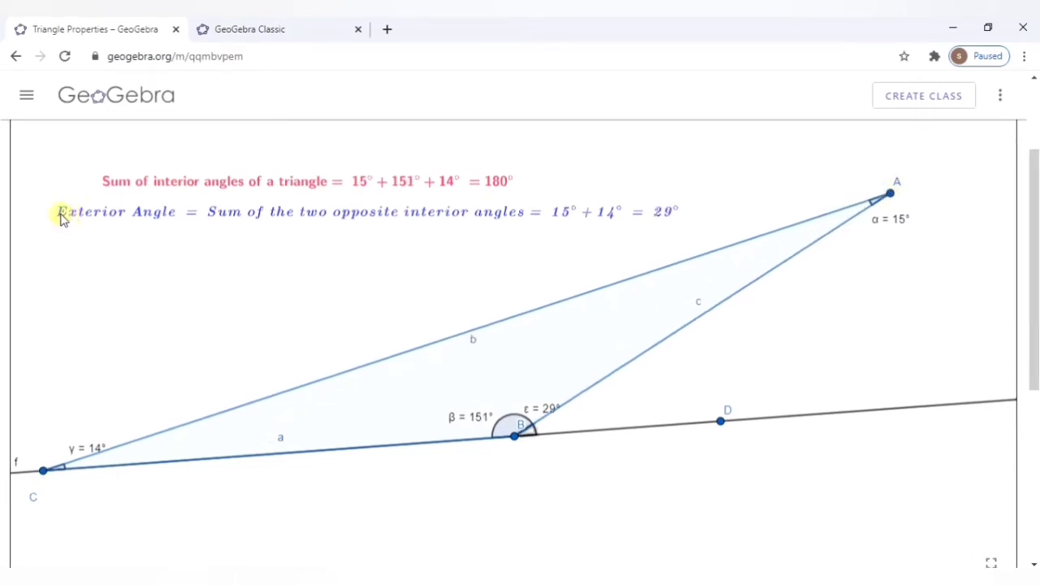
pyautogui.moveTo(62, 218)
pyautogui.mouseDown()
pyautogui.moveTo(97, 216)
pyautogui.moveTo(67, 215)
pyautogui.mouseUp()
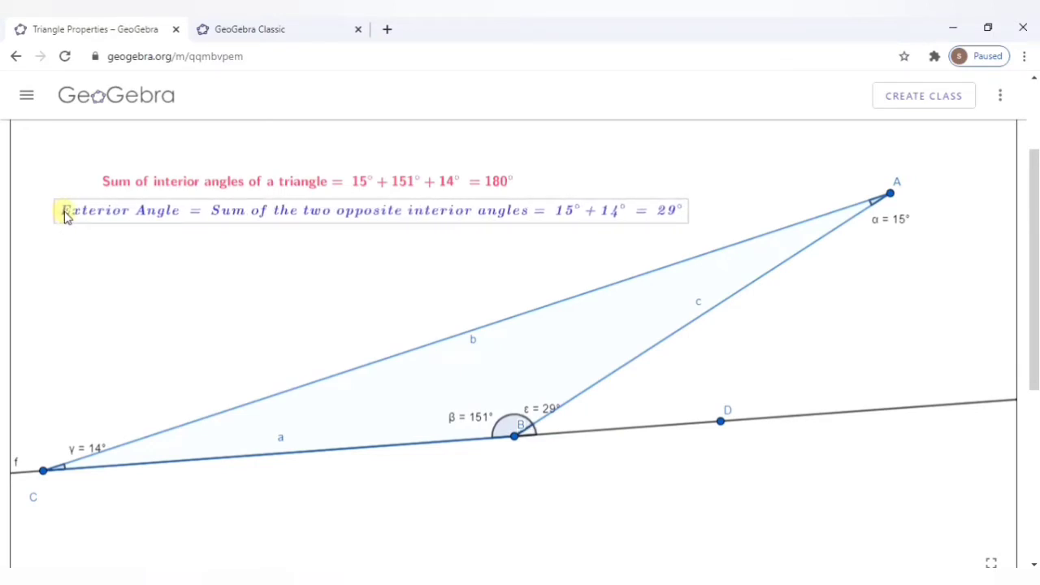
# Open Area and Volume of Cylinder and drag the sliders to r = 2.03, h = 4.2
pyautogui.click(16, 57)
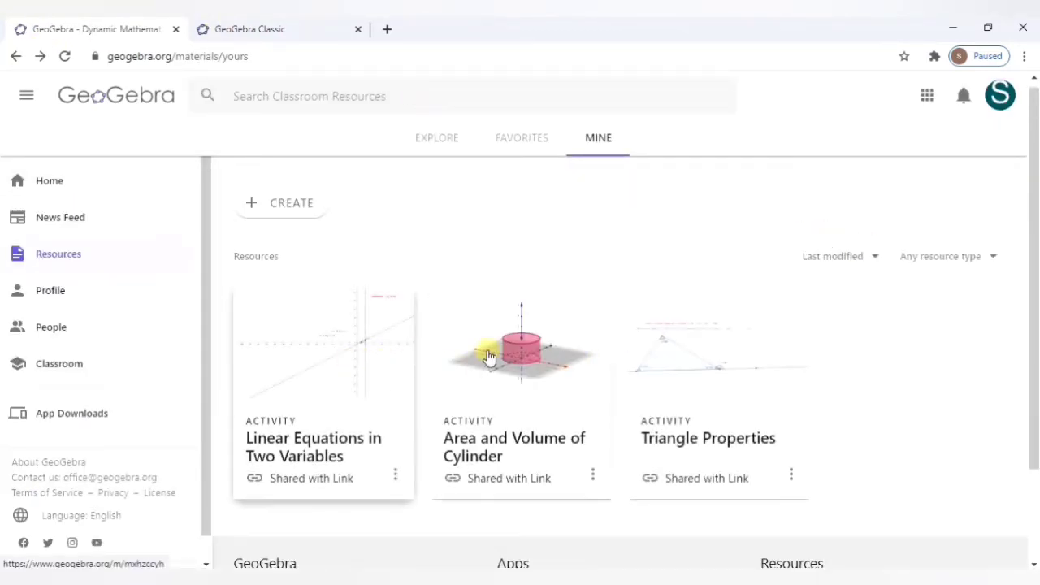
pyautogui.click(527, 364)
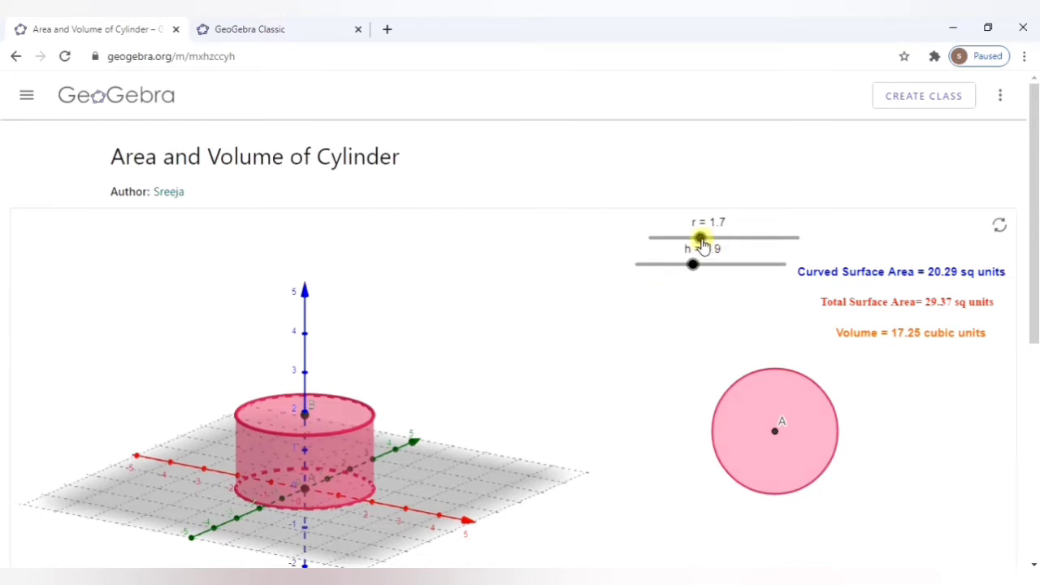
pyautogui.moveTo(703, 246)
pyautogui.mouseDown()
pyautogui.moveTo(729, 237)
pyautogui.moveTo(695, 244)
pyautogui.mouseUp()
pyautogui.moveTo(693, 183); pyautogui.dragTo(743, 188)
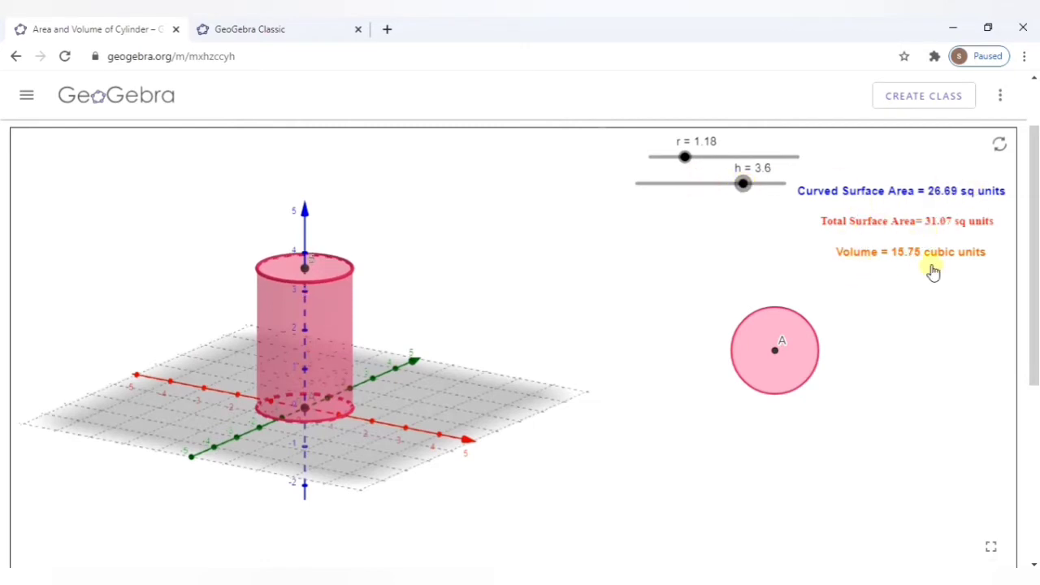
pyautogui.moveTo(743, 184)
pyautogui.mouseDown()
pyautogui.moveTo(678, 189)
pyautogui.moveTo(759, 190)
pyautogui.mouseUp()
pyautogui.moveTo(687, 159); pyautogui.dragTo(710, 161)
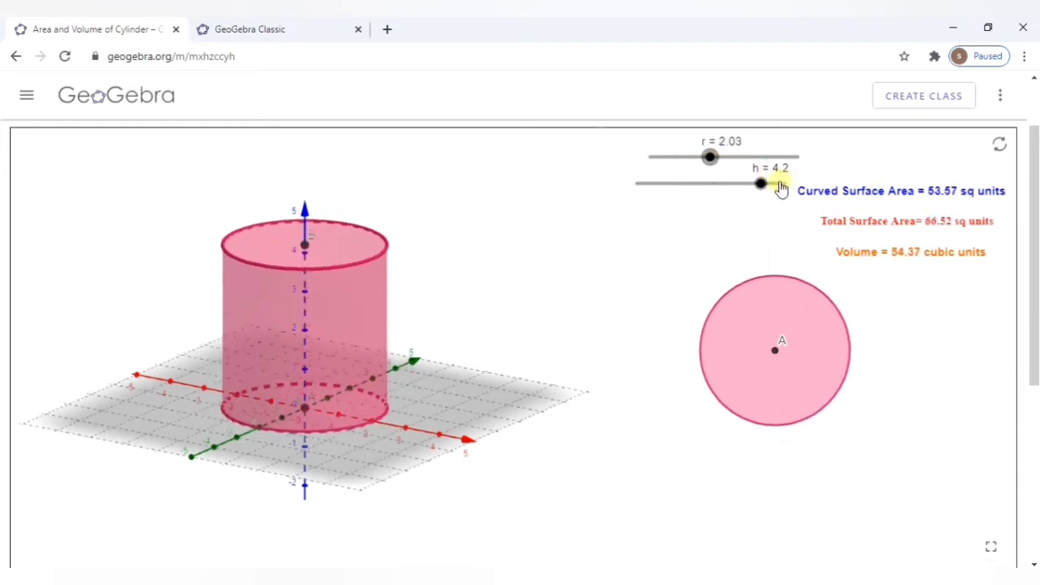
# Open Linear Equations in Two Variables and move the equation labels up and left
pyautogui.click(17, 59)
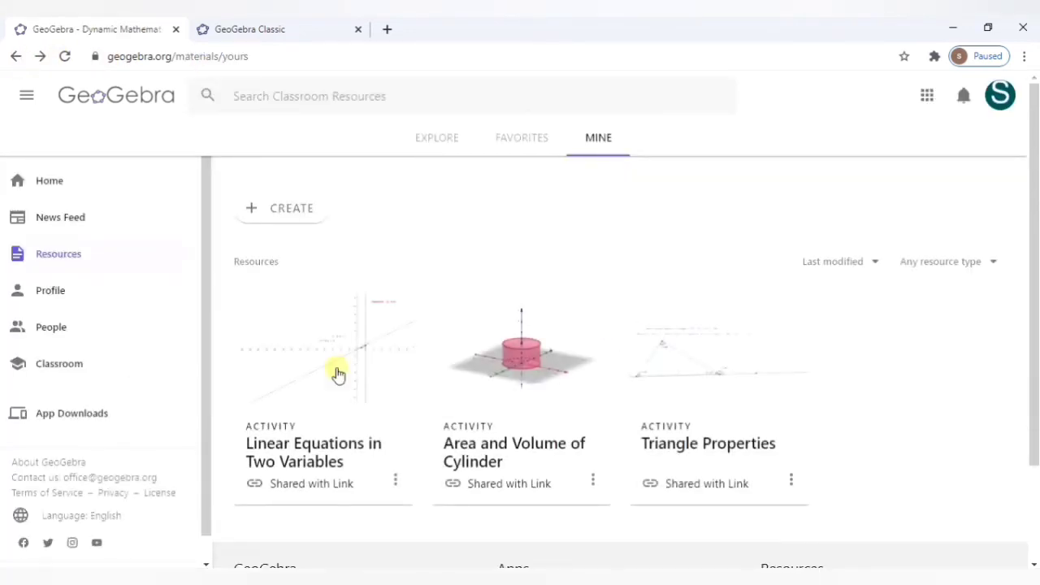
pyautogui.click(309, 427)
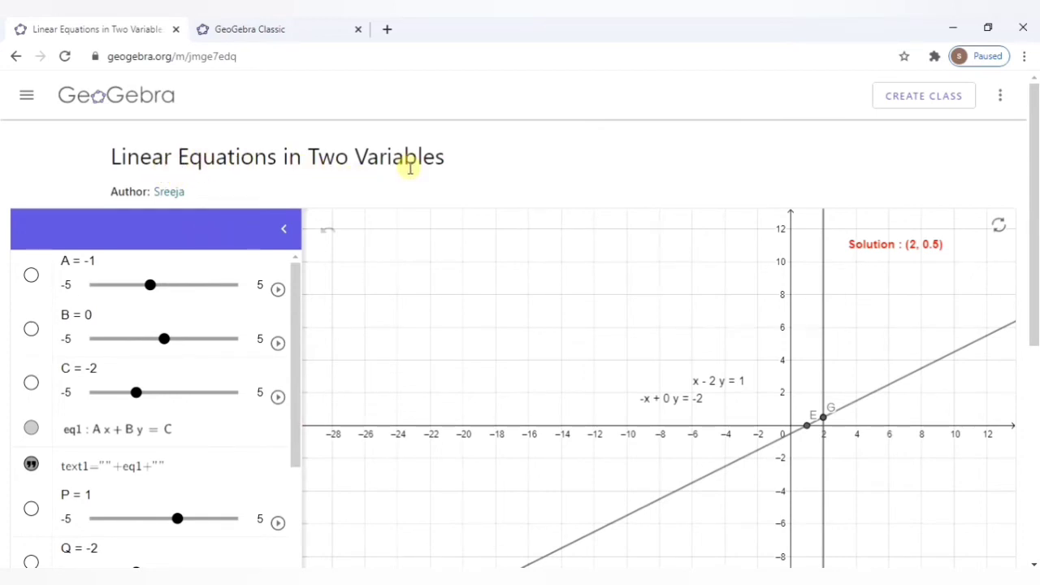
pyautogui.click(297, 328)
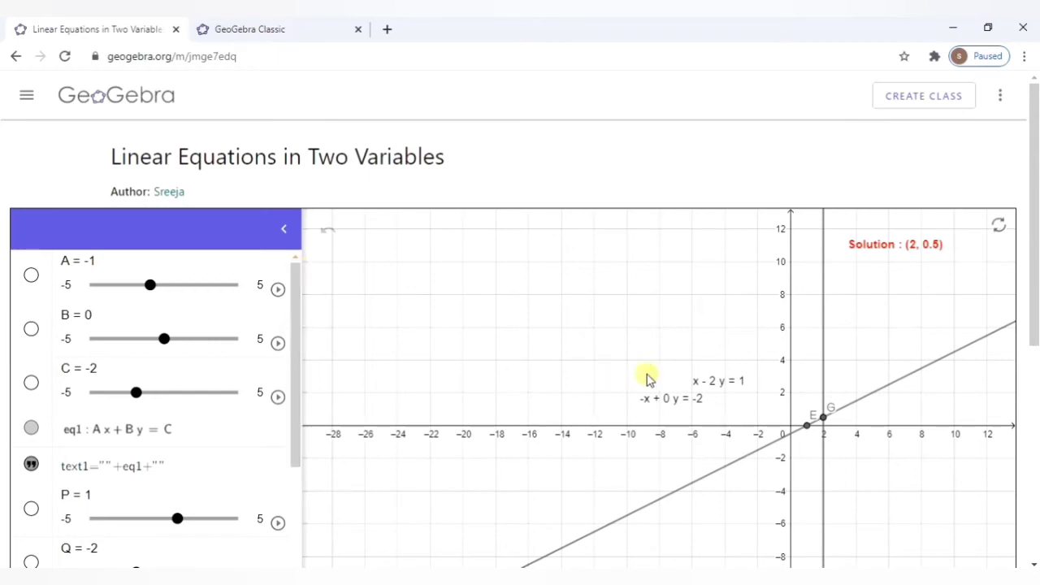
pyautogui.scroll(-1, 712, 386)
pyautogui.moveTo(712, 312); pyautogui.dragTo(567, 203)
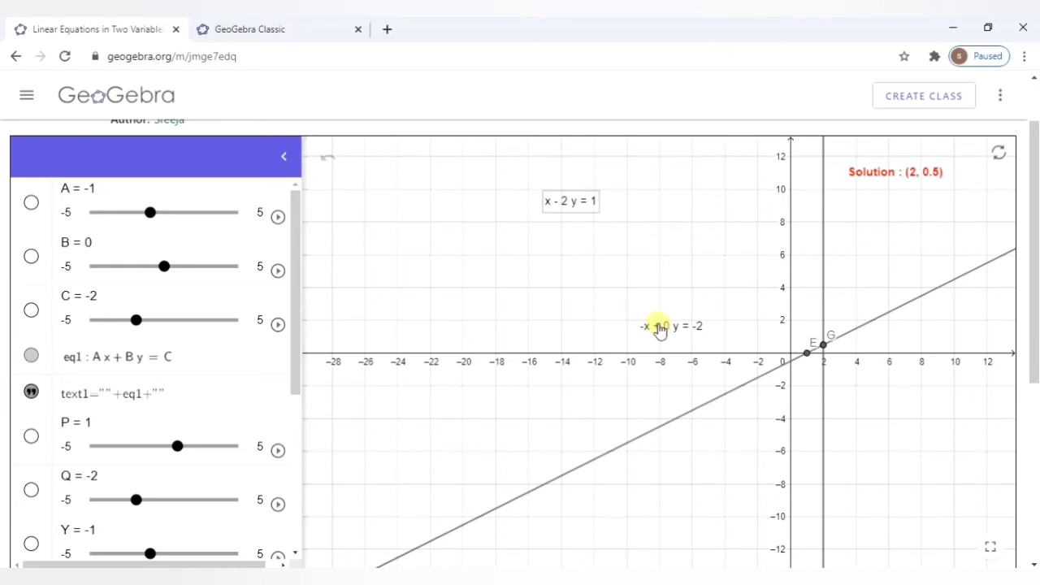
pyautogui.moveTo(660, 329); pyautogui.dragTo(550, 268)
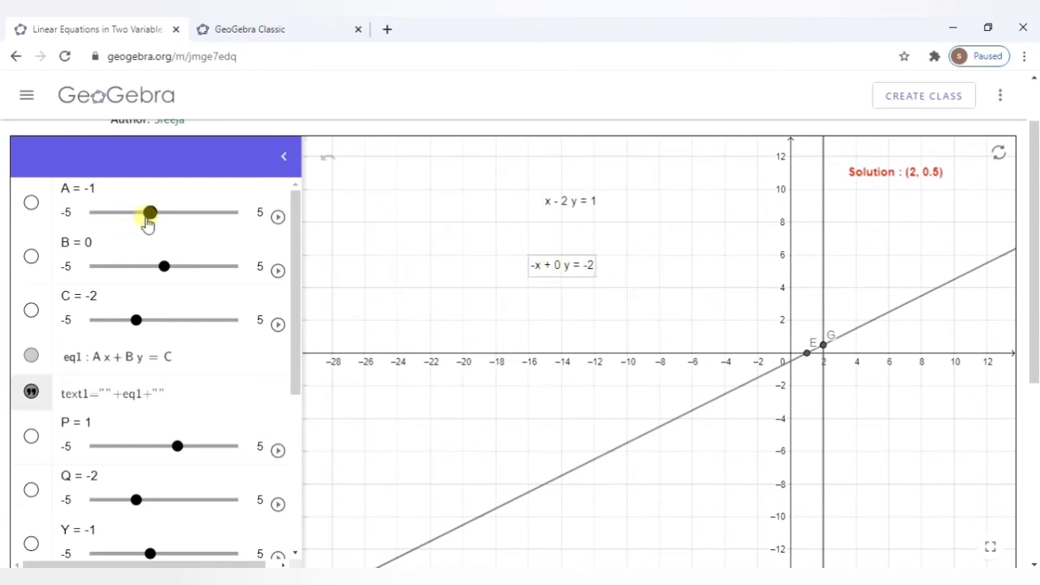
# Set sliders A = -3, B = 2, P = 1, Q = 0 and C = 3 so the solution reads (1, 3)
pyautogui.moveTo(150, 216); pyautogui.dragTo(126, 218)
pyautogui.moveTo(164, 267); pyautogui.dragTo(190, 272)
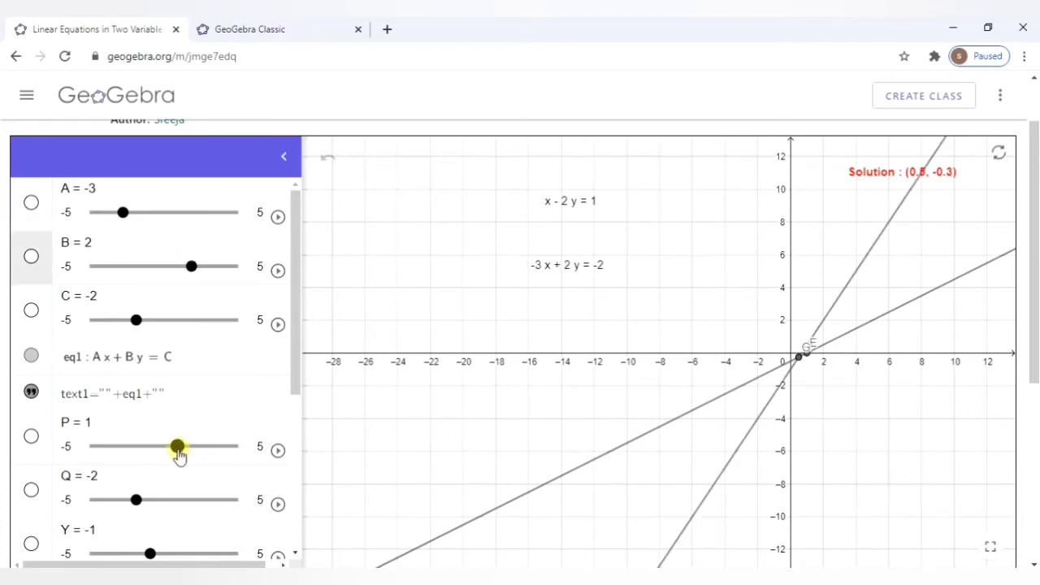
pyautogui.moveTo(178, 453)
pyautogui.mouseDown()
pyautogui.moveTo(123, 450)
pyautogui.moveTo(180, 455)
pyautogui.mouseUp()
pyautogui.moveTo(136, 501); pyautogui.dragTo(165, 507)
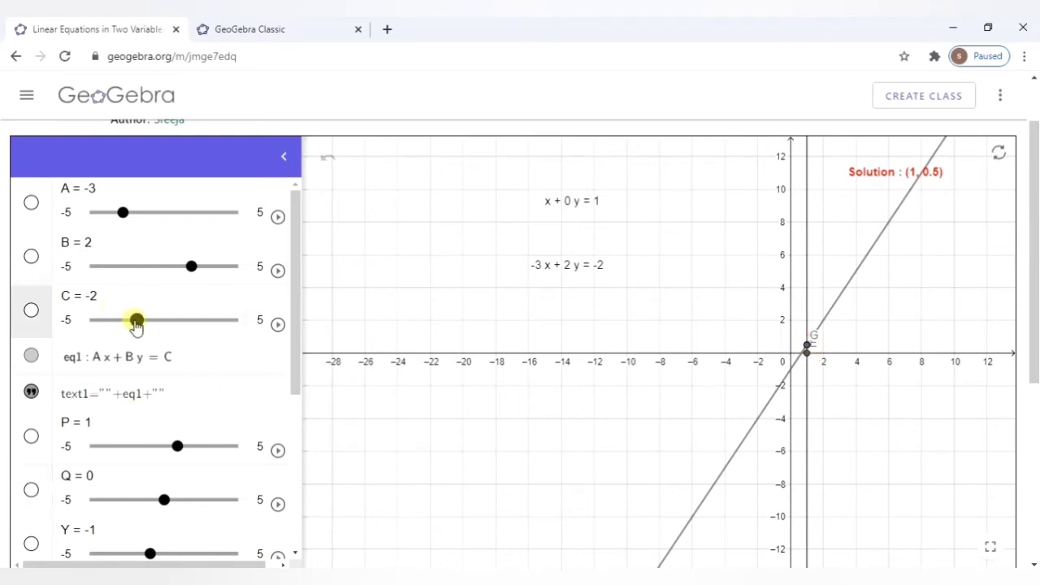
pyautogui.moveTo(136, 323); pyautogui.dragTo(200, 344)
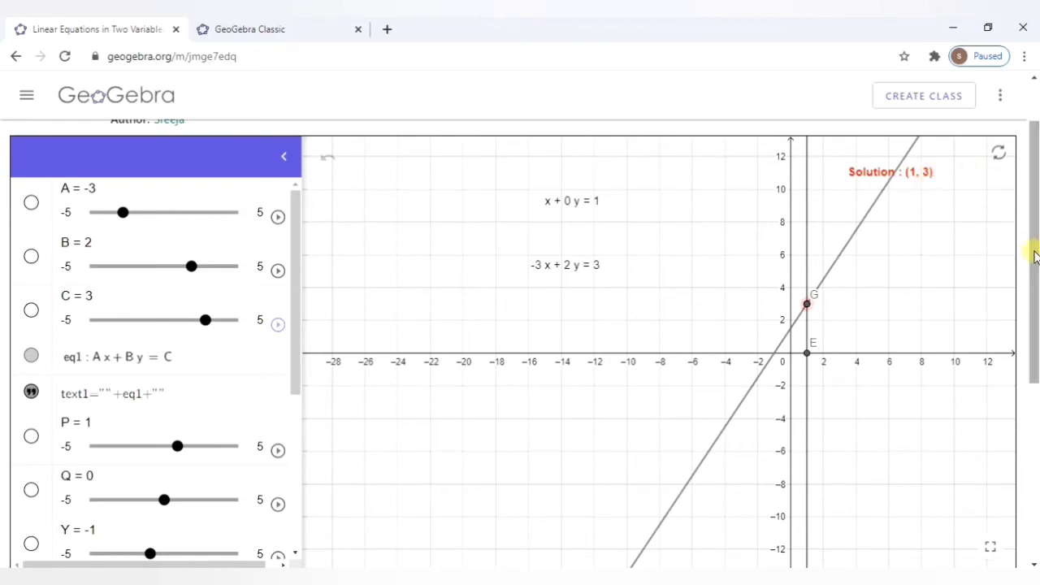
pyautogui.scroll(1, 1036, 256)
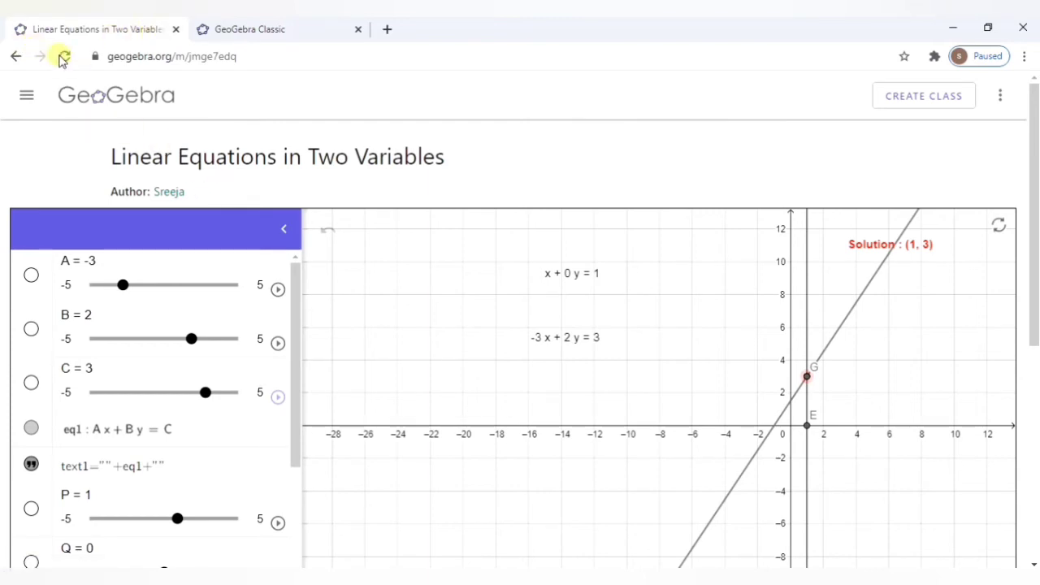
# Open Nets of solids from my Favorites and fold the first net into a cube
pyautogui.click(17, 57)
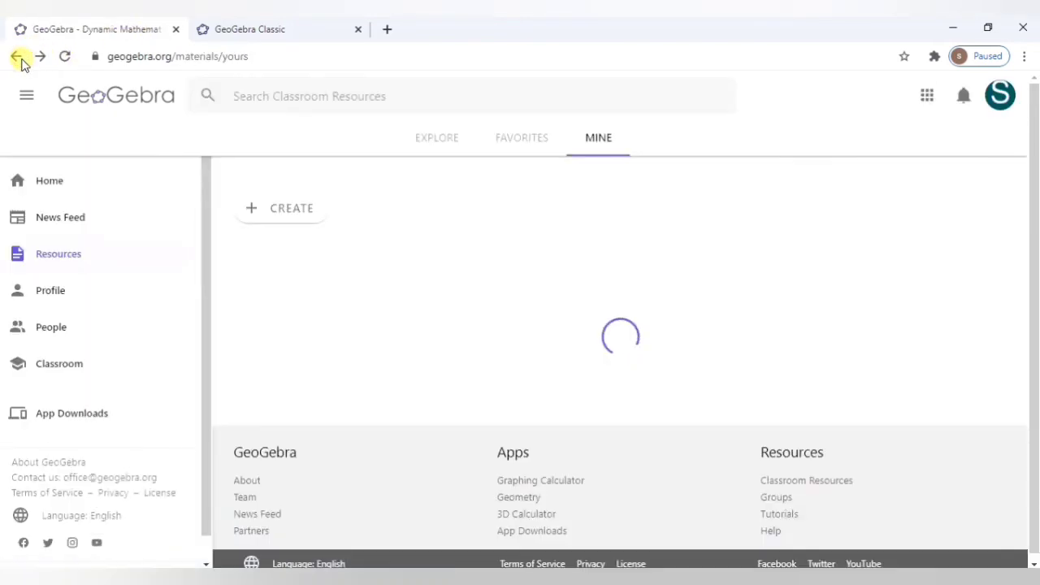
pyautogui.click(530, 150)
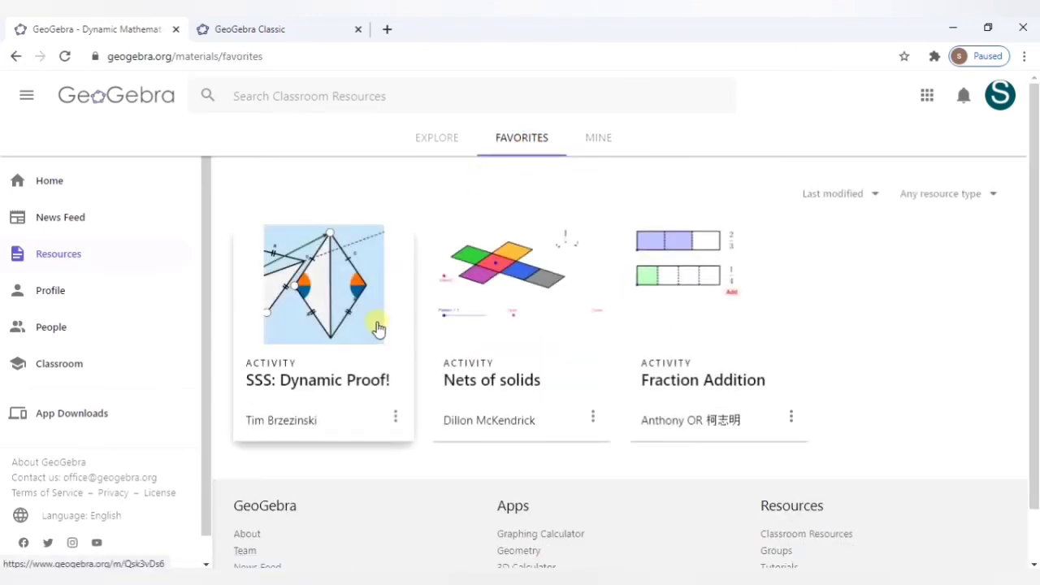
pyautogui.click(508, 291)
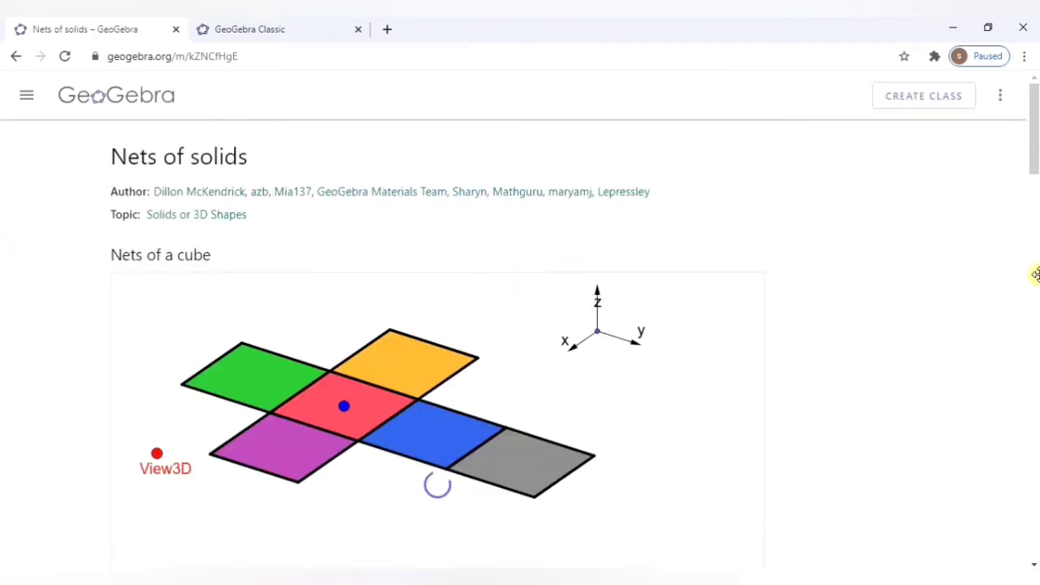
pyautogui.scroll(-2, 1034, 149)
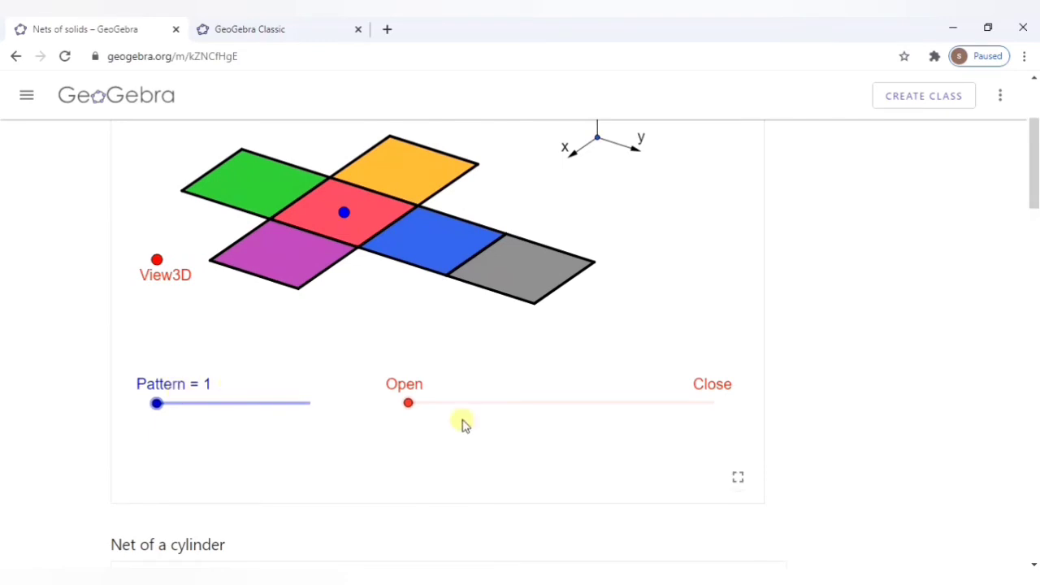
pyautogui.click(413, 412)
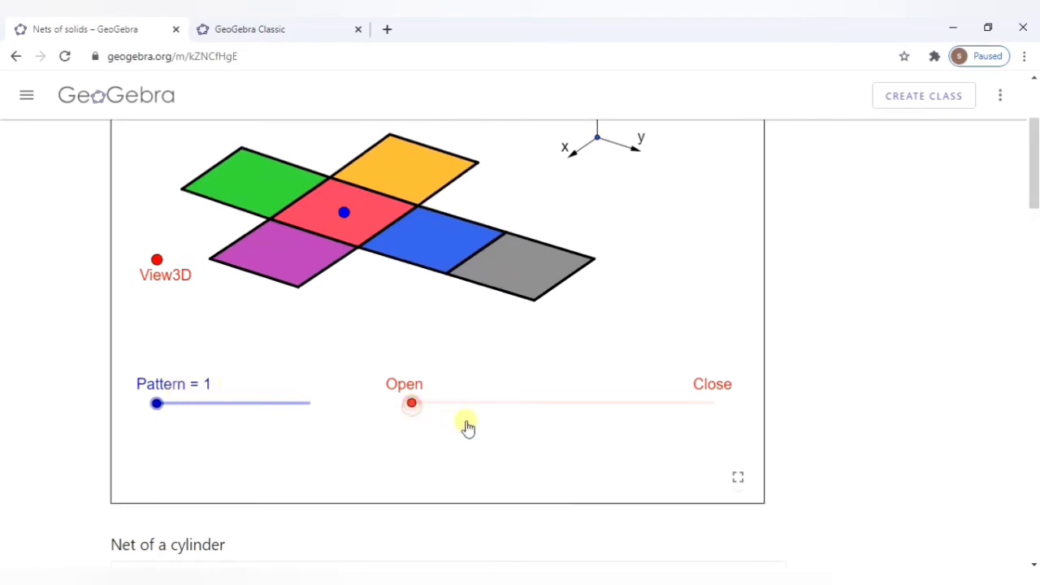
pyautogui.moveTo(413, 409); pyautogui.dragTo(740, 412)
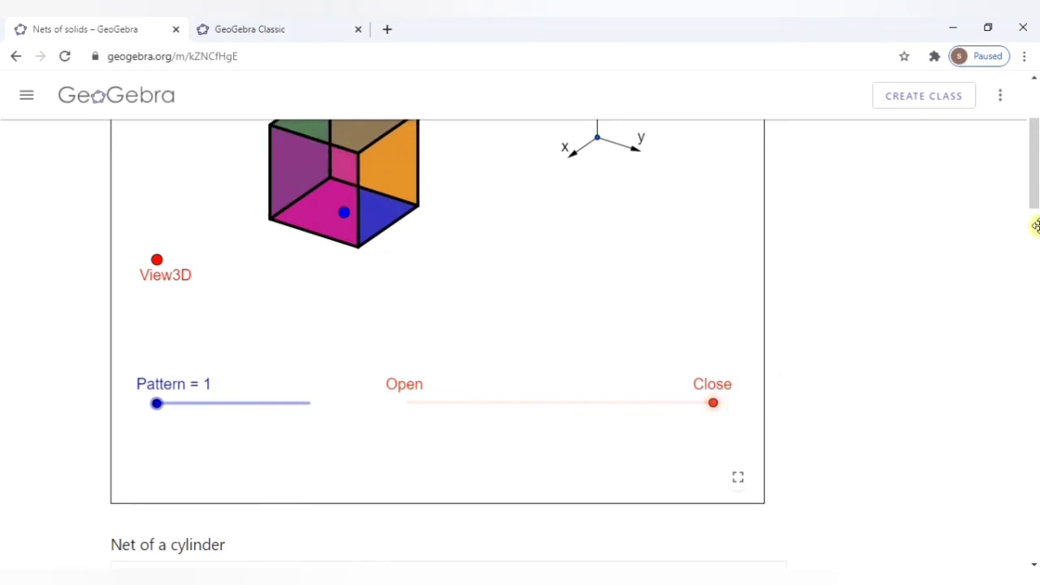
# Unfold the cube as net pattern 2, then fold net pattern 7 into a cube
pyautogui.moveTo(1034, 196); pyautogui.dragTo(1031, 181)
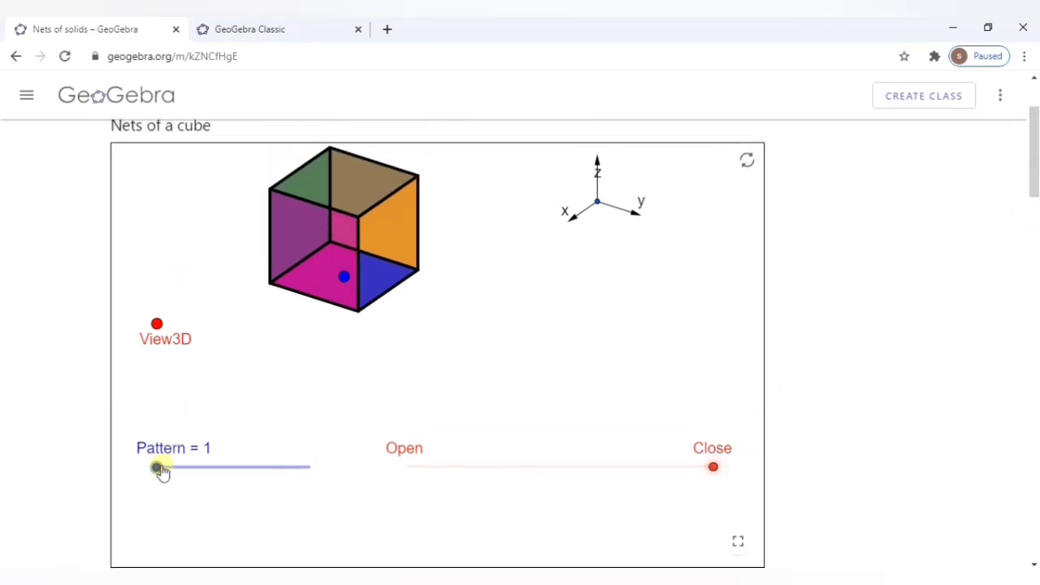
pyautogui.moveTo(163, 474); pyautogui.dragTo(170, 471)
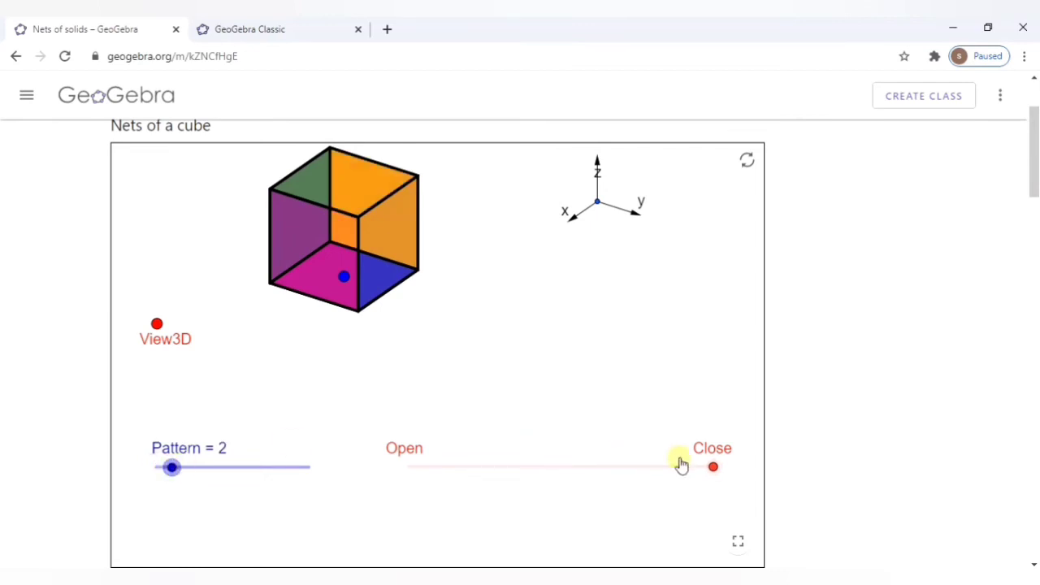
pyautogui.moveTo(714, 469); pyautogui.dragTo(344, 480)
pyautogui.moveTo(171, 474); pyautogui.dragTo(248, 477)
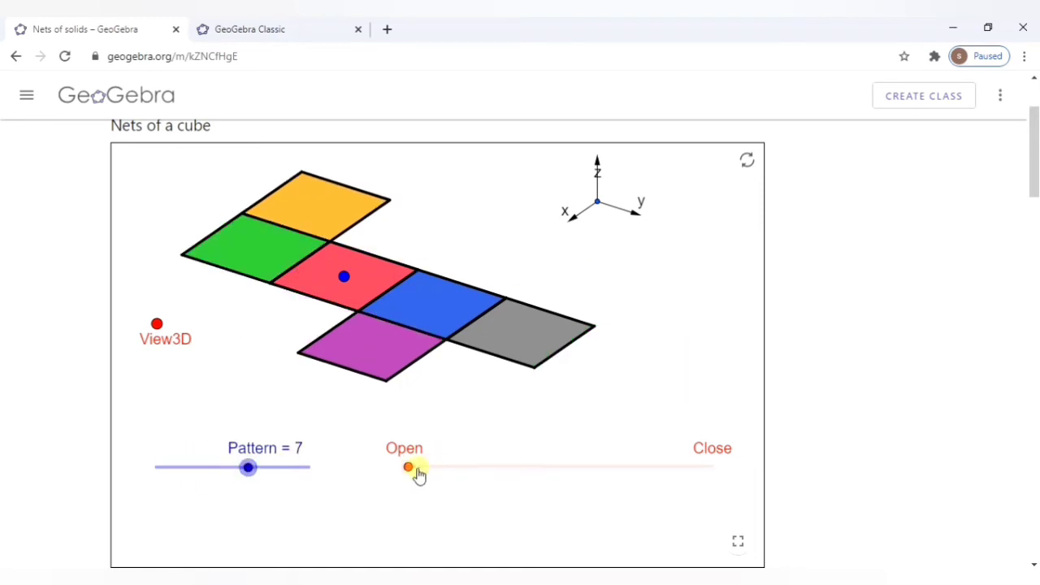
pyautogui.moveTo(410, 471); pyautogui.dragTo(708, 467)
# Unfold the cone into its net and animate the square pyramid unfolding
pyautogui.moveTo(1033, 181); pyautogui.dragTo(1034, 358)
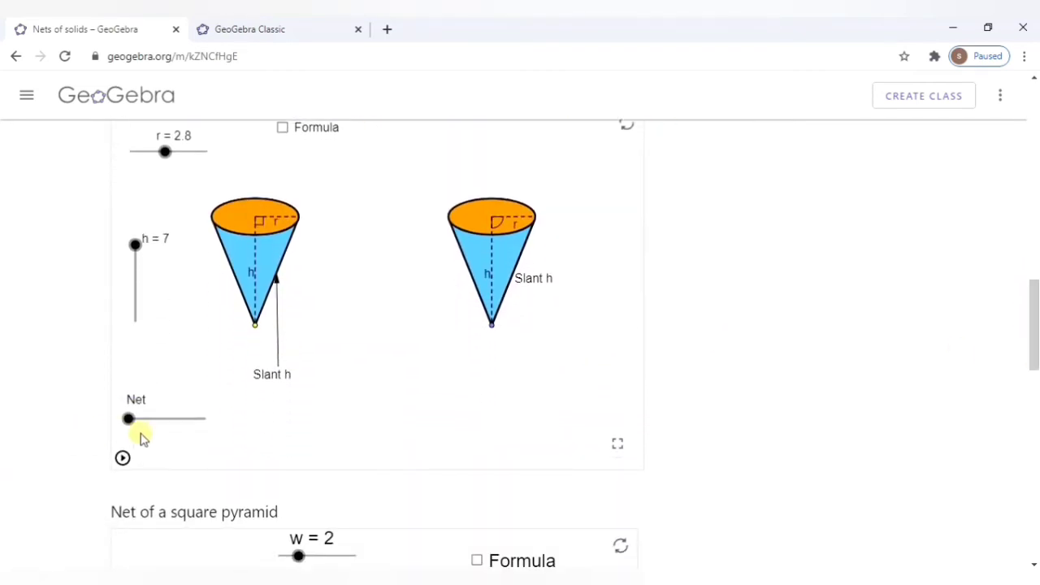
pyautogui.moveTo(128, 422); pyautogui.dragTo(203, 435)
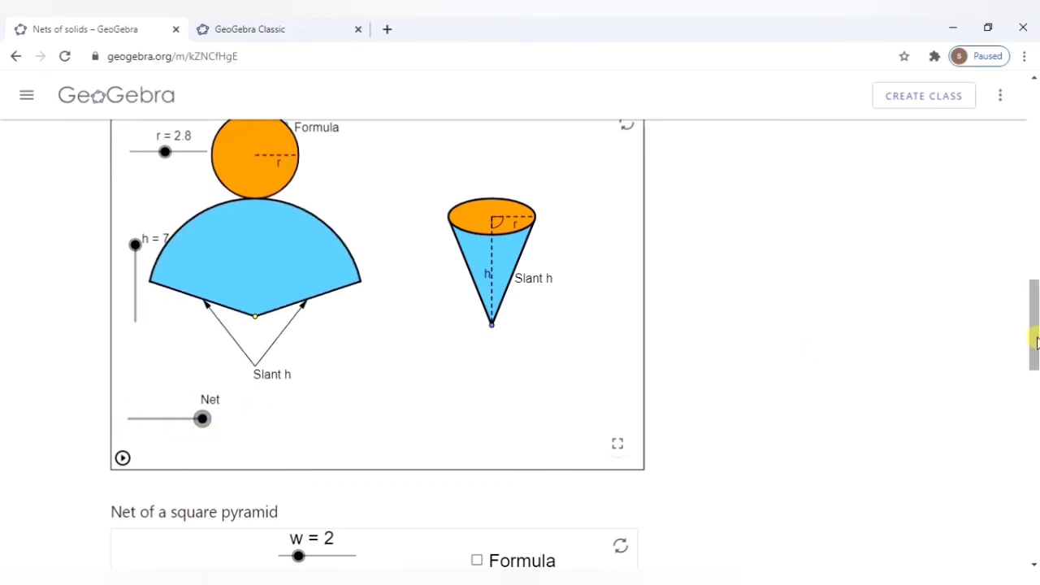
pyautogui.moveTo(1036, 342); pyautogui.dragTo(1036, 402)
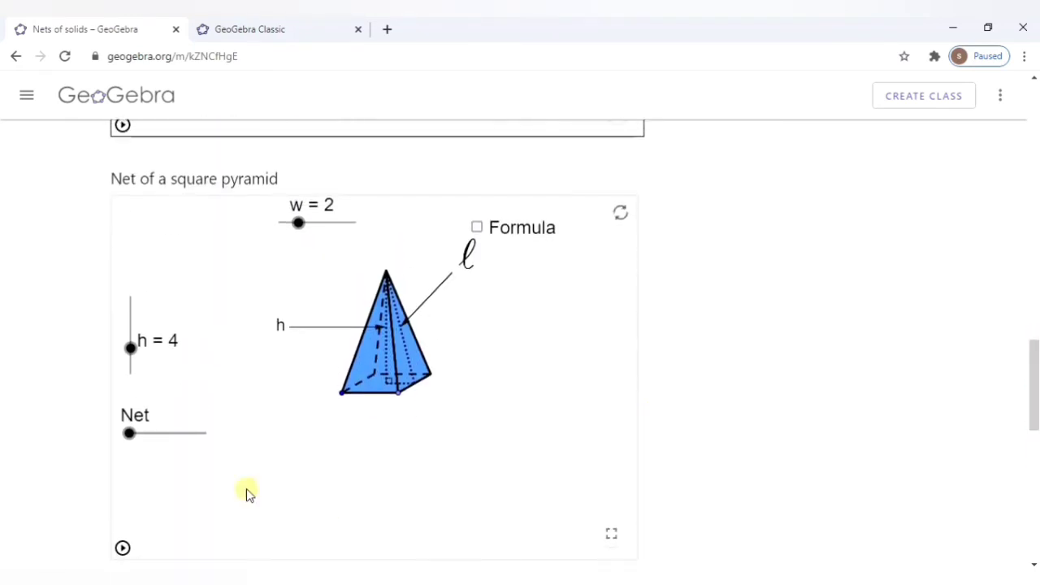
pyautogui.click(123, 548)
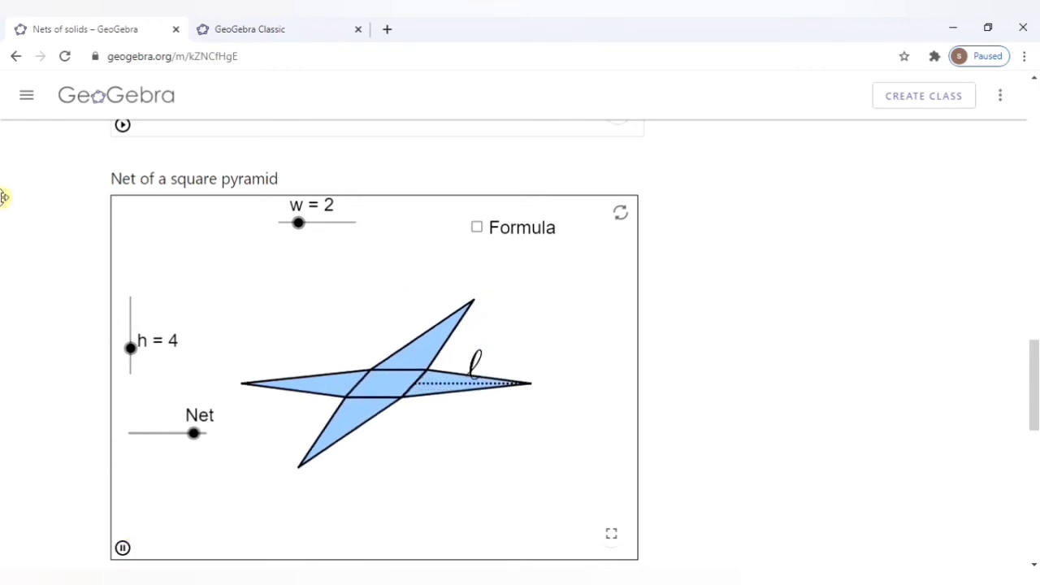
pyautogui.click(13, 57)
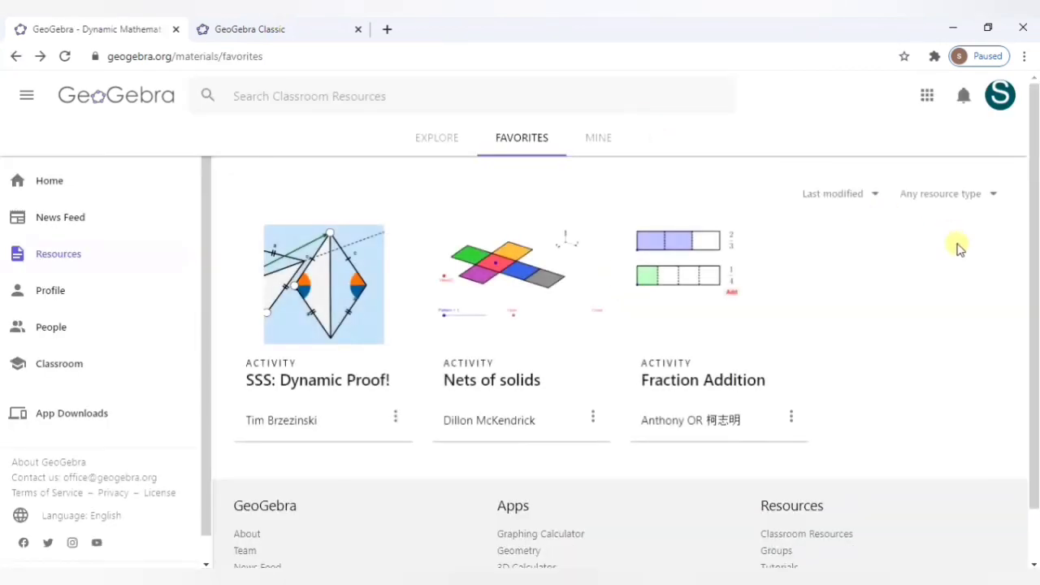
# Open SSS: Dynamic Proof!, build sides c and a on the second triangle, and lengthen side a
pyautogui.click(335, 379)
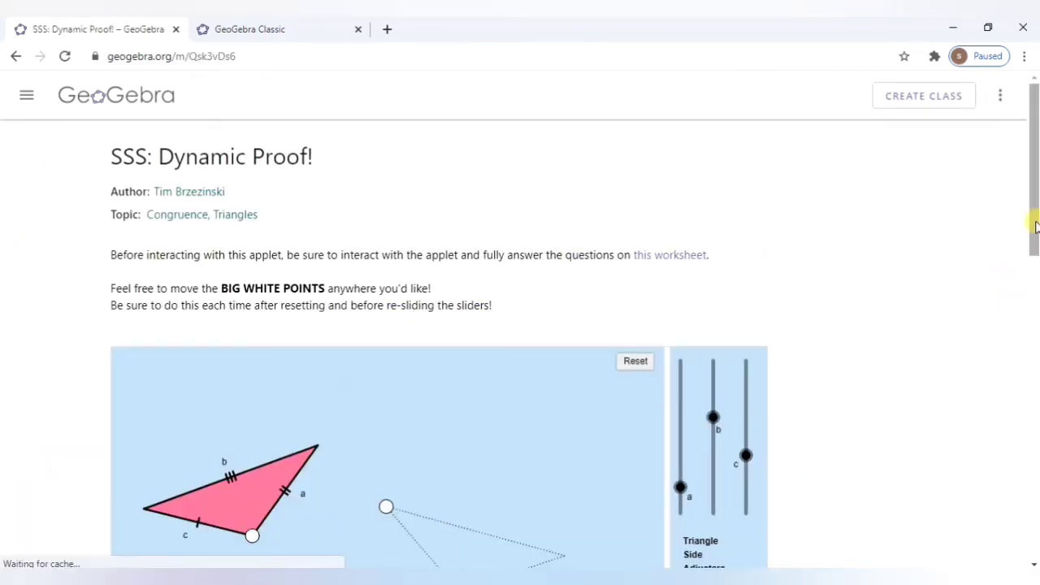
pyautogui.moveTo(1036, 226); pyautogui.dragTo(1035, 272)
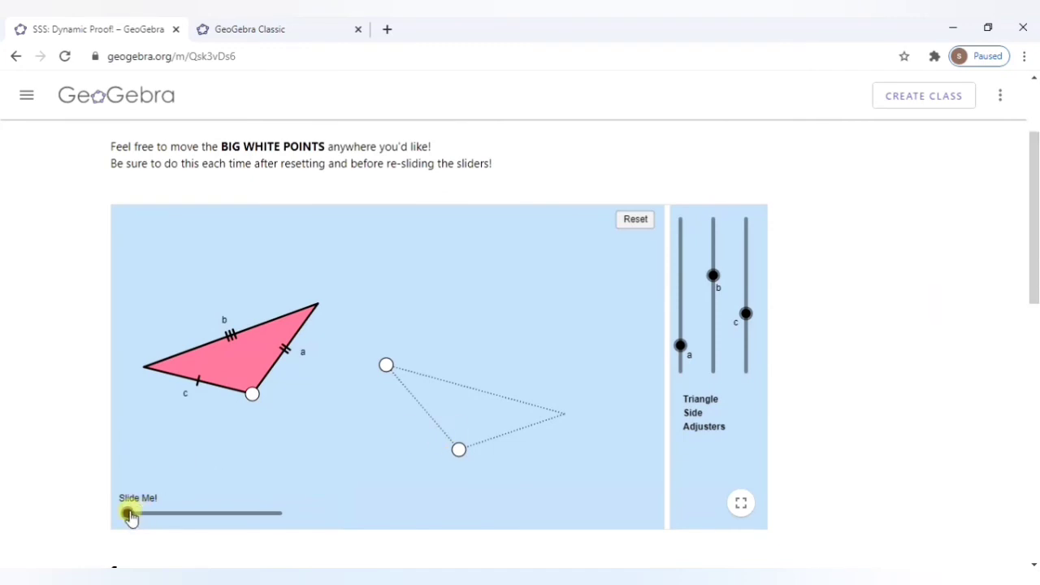
pyautogui.moveTo(128, 515); pyautogui.dragTo(290, 528)
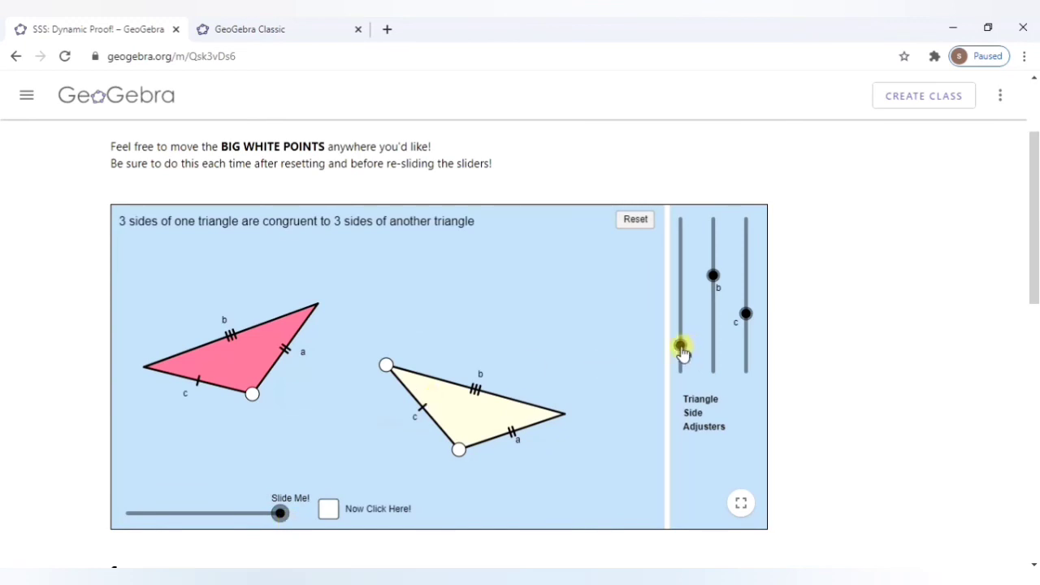
pyautogui.moveTo(682, 343); pyautogui.dragTo(746, 328)
# Reflect the pink triangle, slide it onto the other triangle, then return to Favorites
pyautogui.click(371, 518)
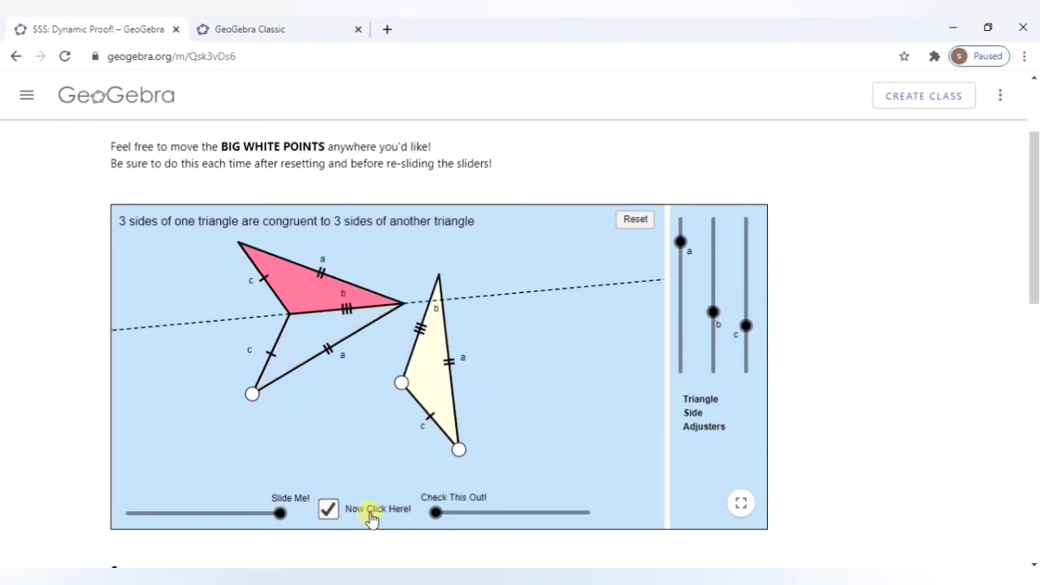
pyautogui.moveTo(437, 514); pyautogui.dragTo(599, 525)
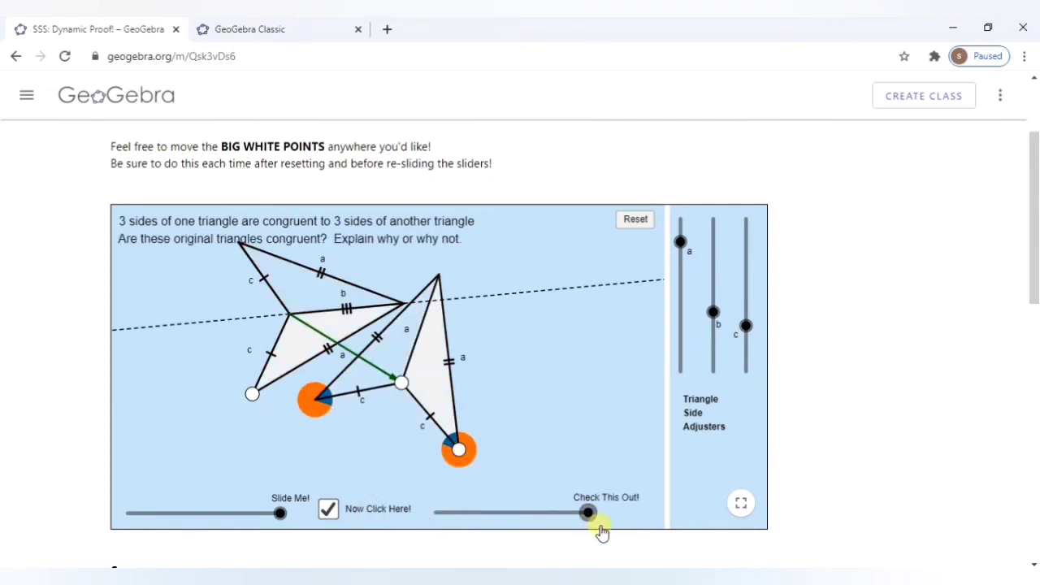
pyautogui.click(14, 58)
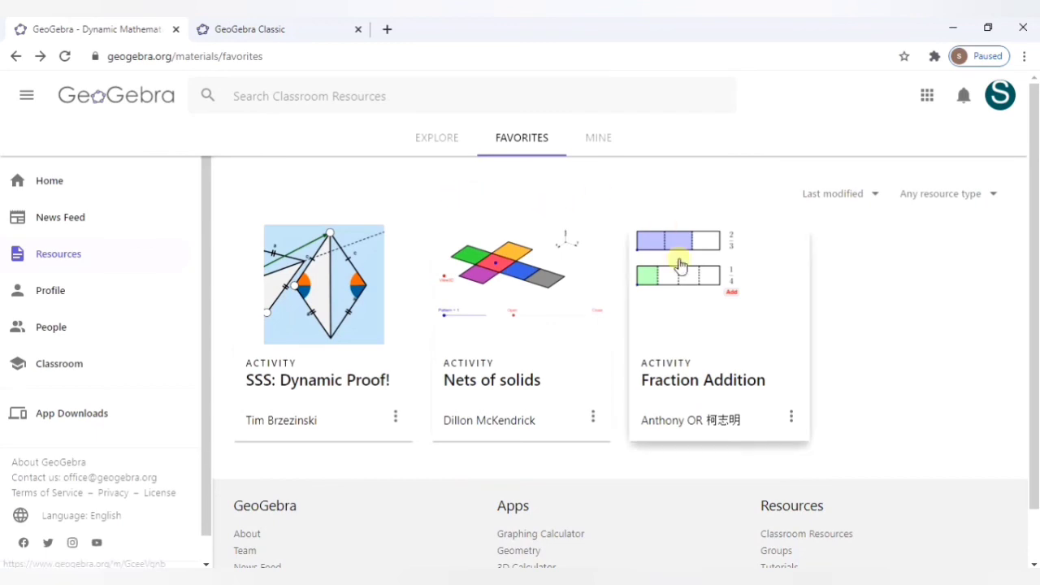
# Combine 2/3 and 1/4 into one bar, then do the same with 2/5 and 1/7, and go back
pyautogui.click(697, 307)
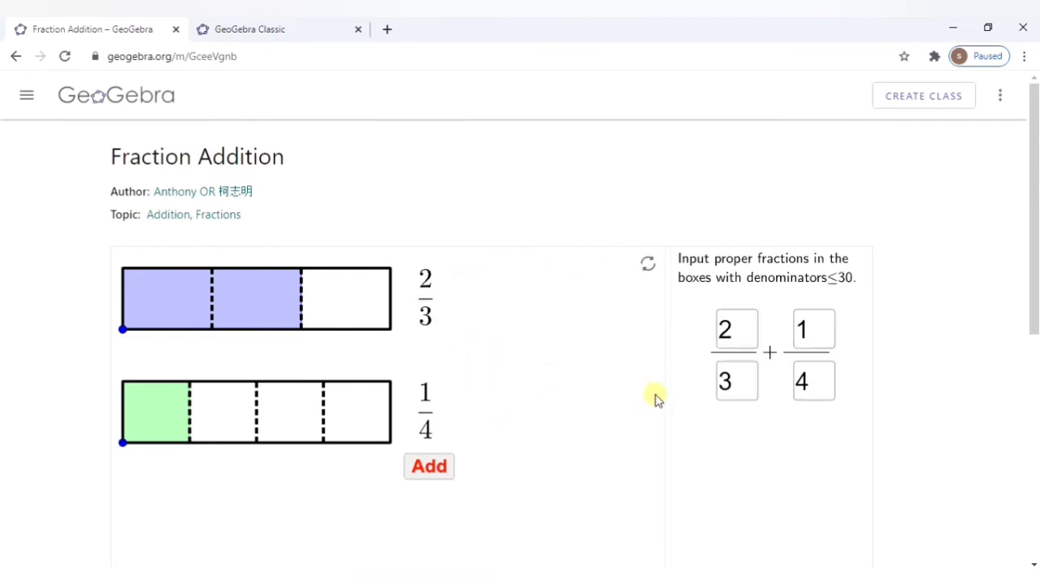
pyautogui.click(423, 471)
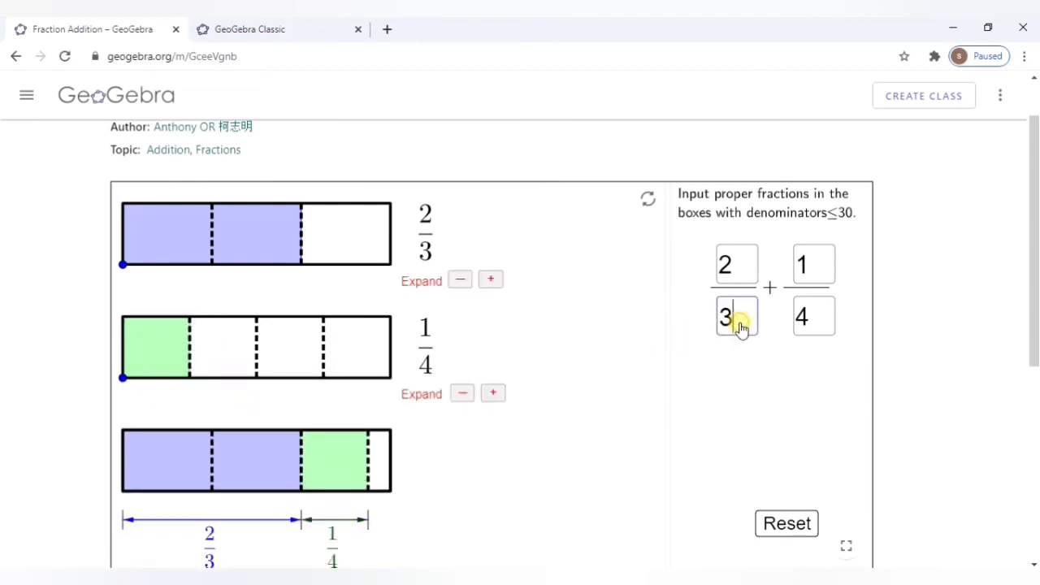
pyautogui.click(824, 325)
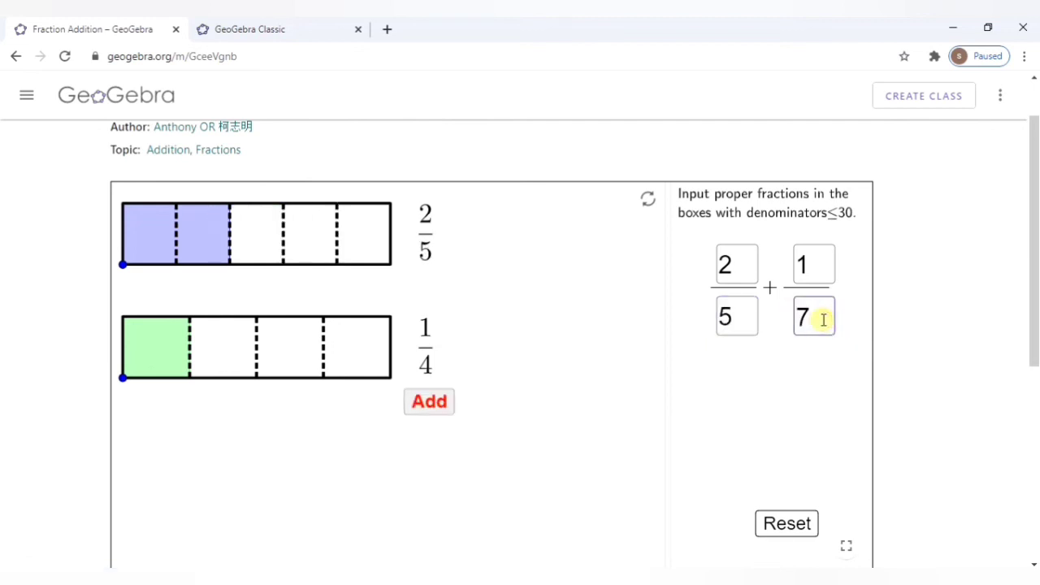
pyautogui.write('7')
pyautogui.click(589, 471)
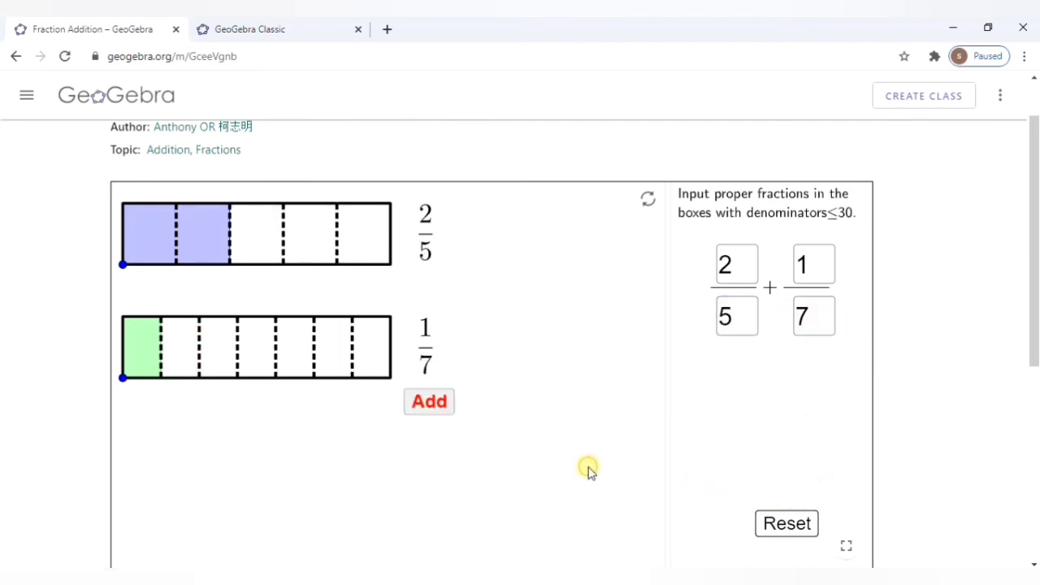
pyautogui.click(426, 403)
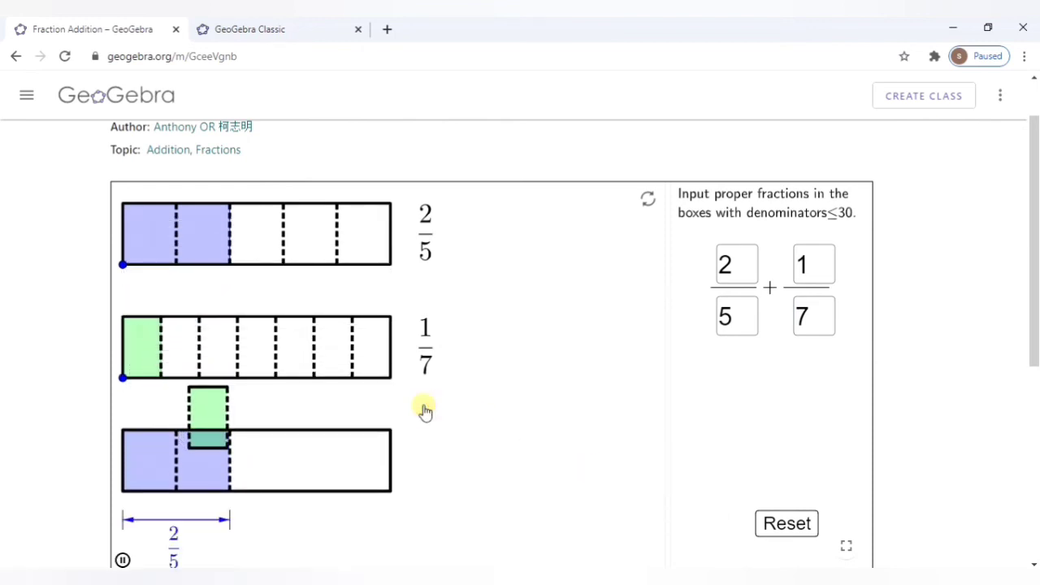
pyautogui.click(14, 57)
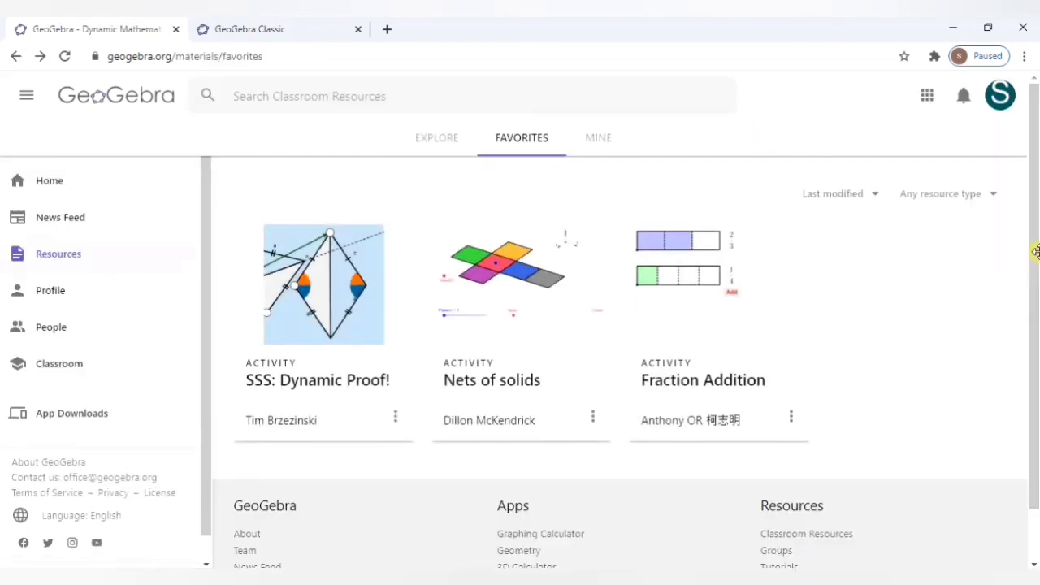
# Search classroom resources for 'construction' and scroll through results such as Rhombus Construction
pyautogui.click(1036, 244)
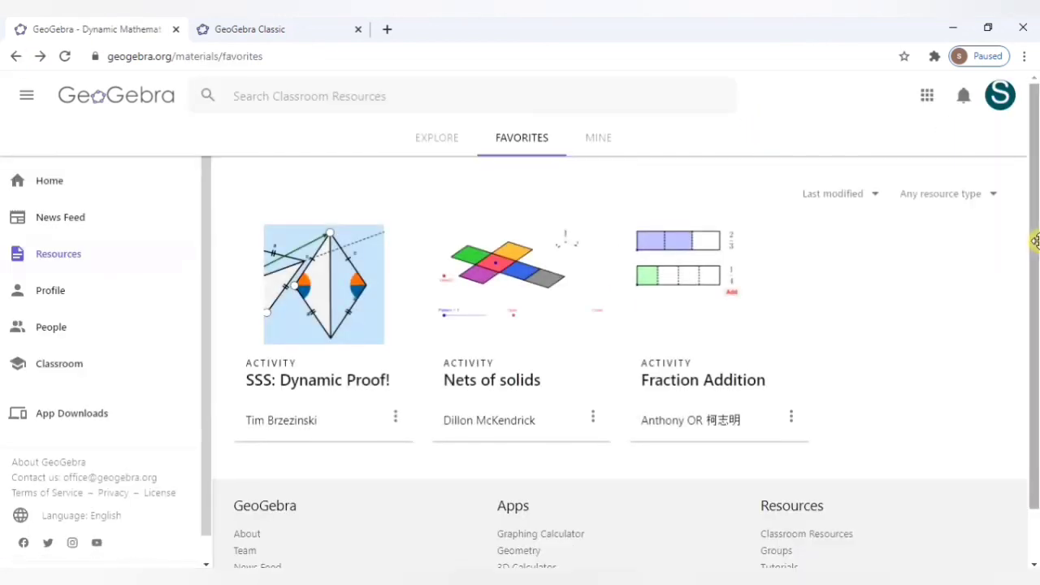
pyautogui.click(311, 98)
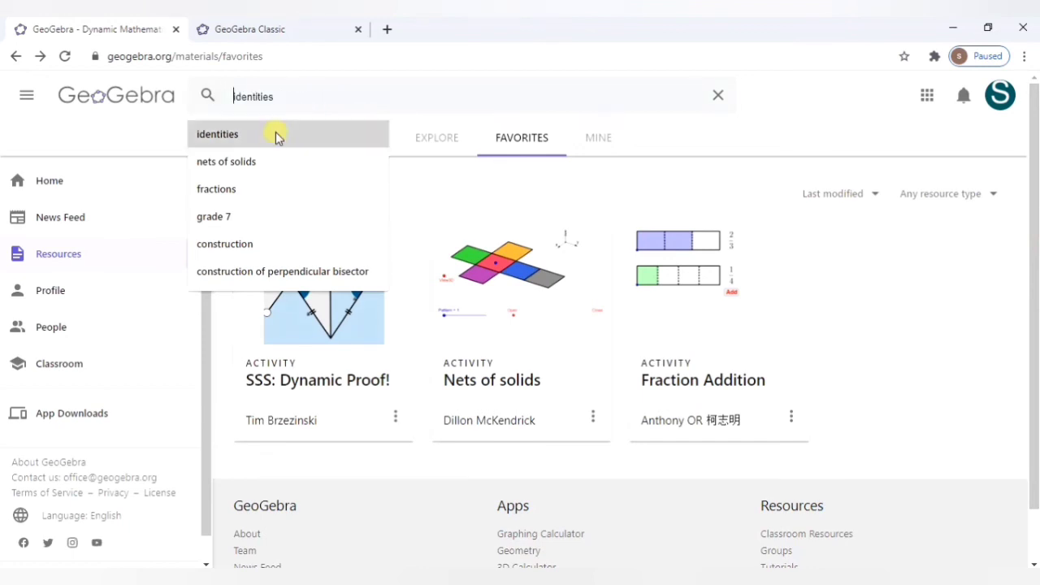
pyautogui.click(224, 244)
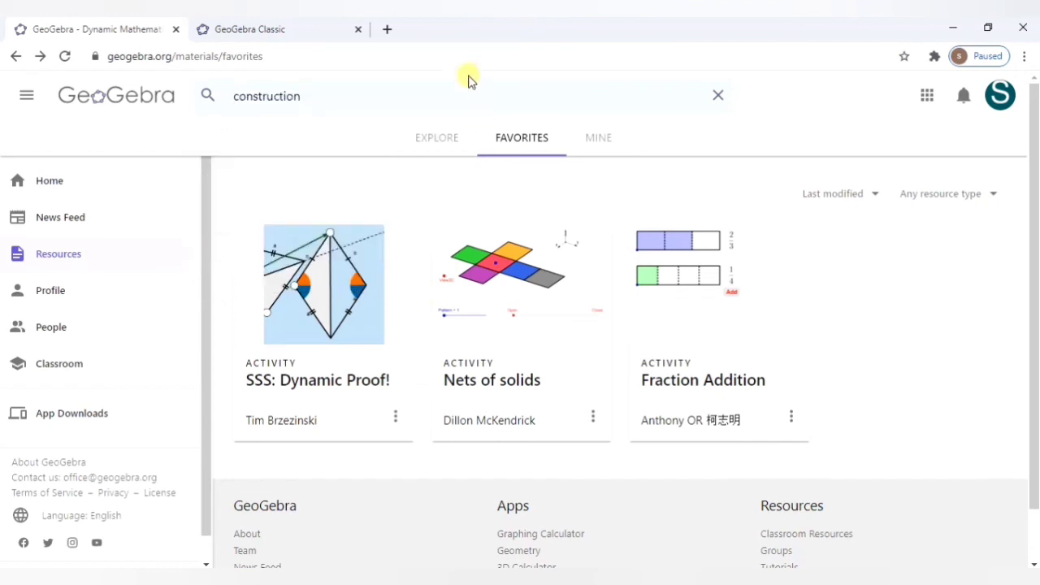
pyautogui.press('Return')
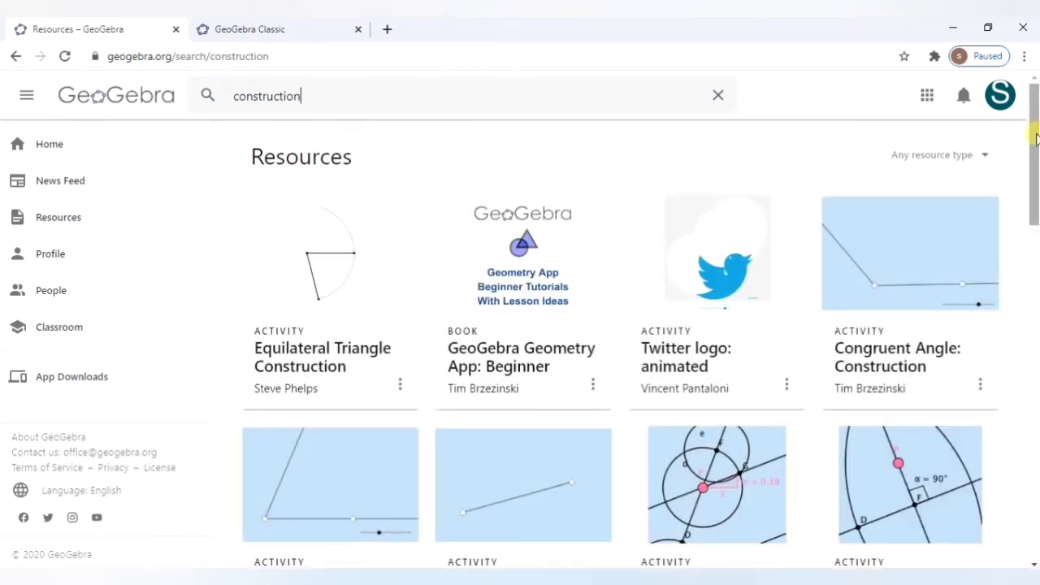
pyautogui.moveTo(1035, 138); pyautogui.dragTo(1033, 395)
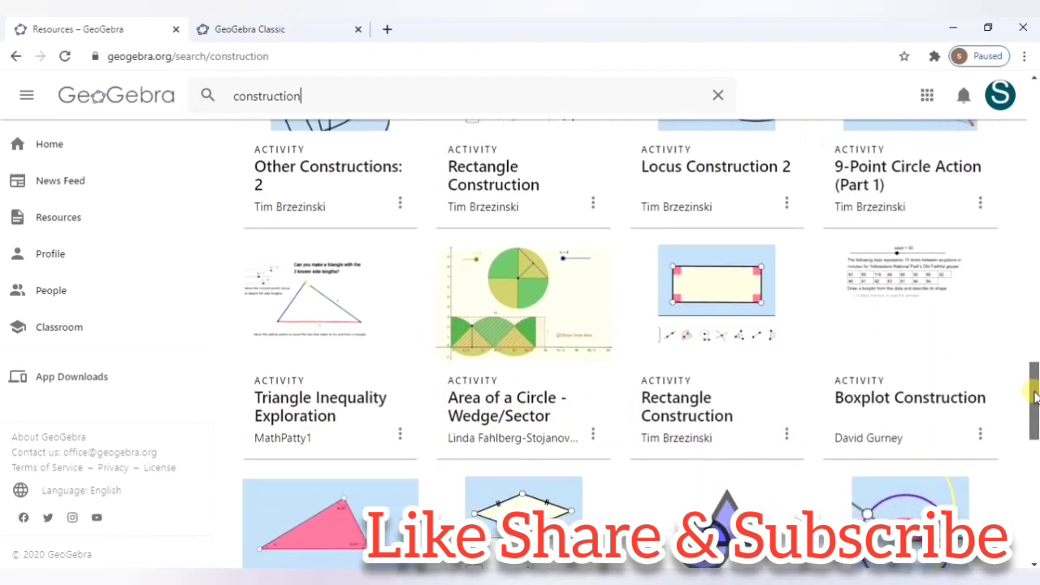